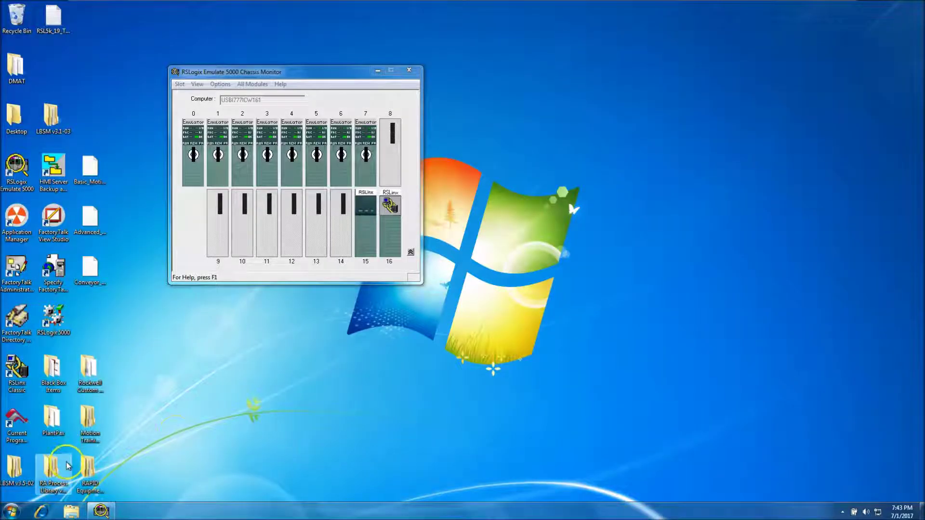
# Step: Browse from the desktop's RA Process Library v3.5-02 folder through its inner library folder and Files to Sample Projects
pyautogui.click(61, 472)
pyautogui.doubleClick(61, 472)
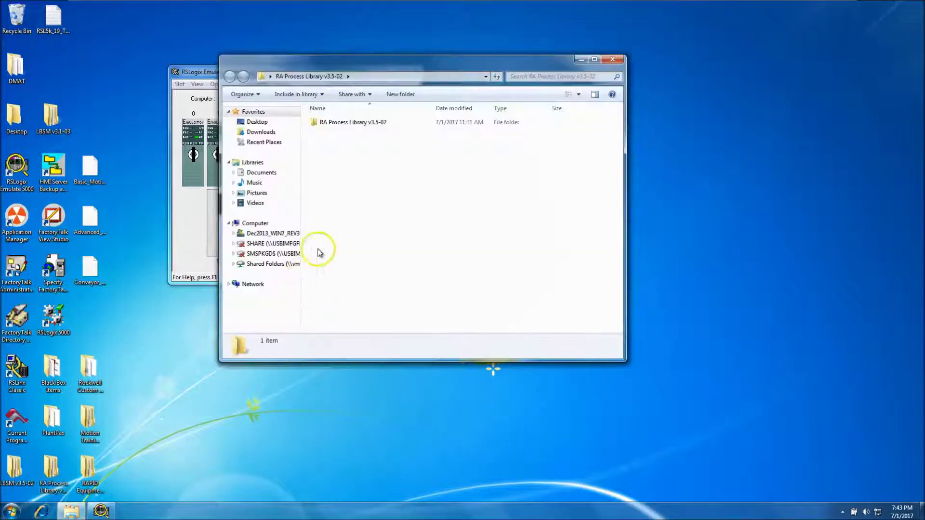
pyautogui.doubleClick(375, 129)
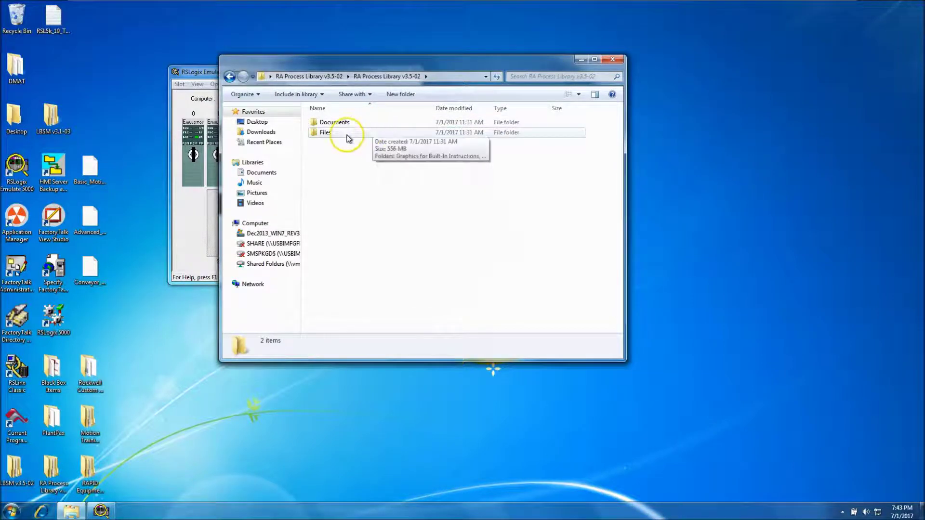
pyautogui.doubleClick(347, 137)
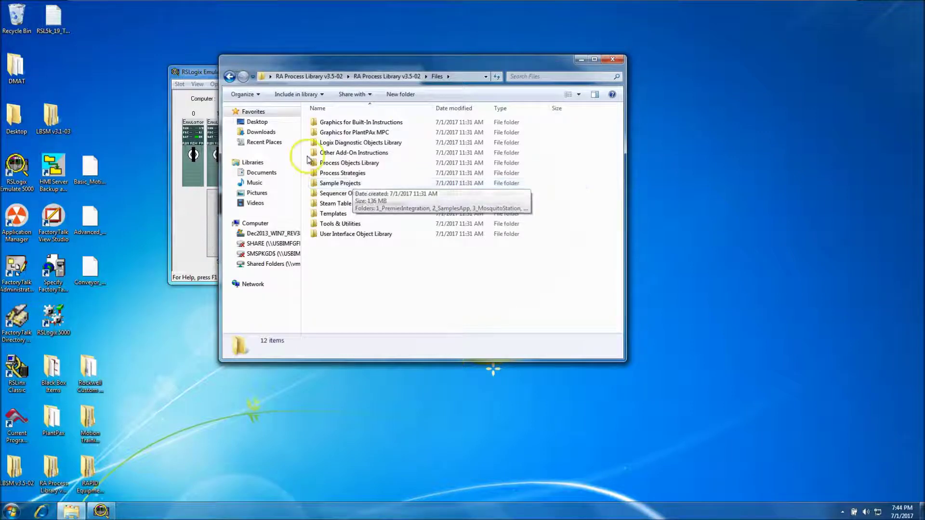
pyautogui.click(219, 86)
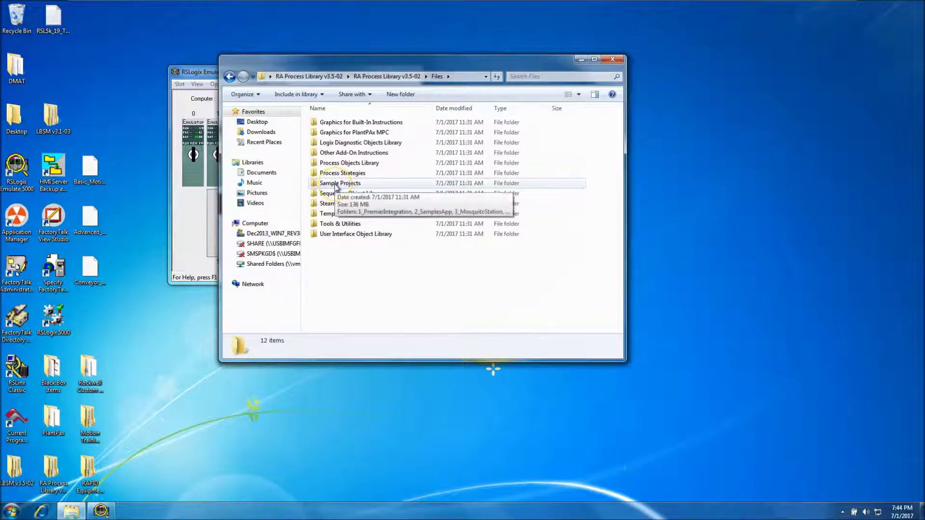
pyautogui.doubleClick(336, 187)
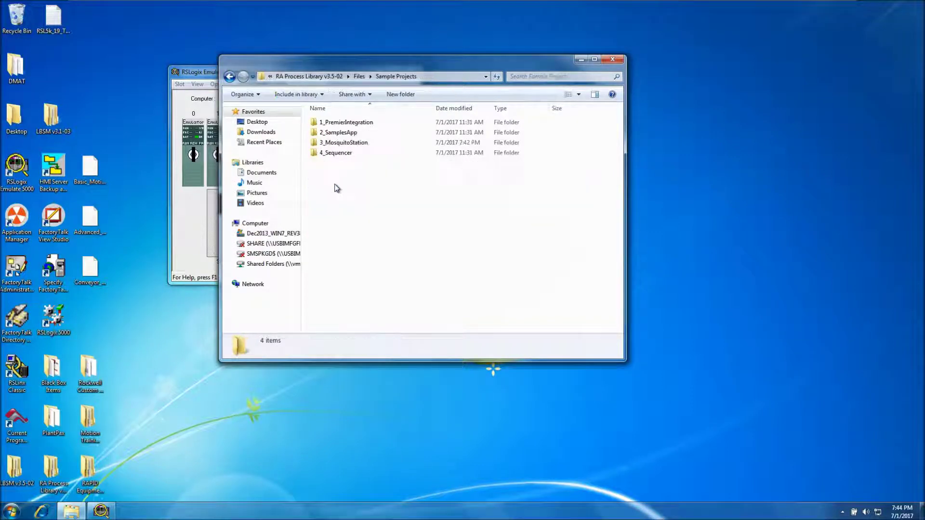
# Step: Open the 3_MosquitoStation sample project folder
pyautogui.click(340, 153)
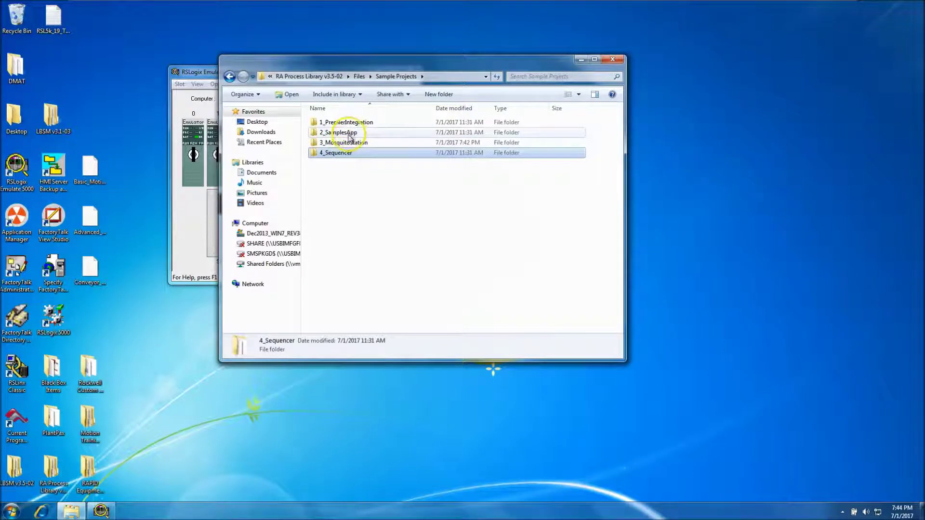
pyautogui.doubleClick(350, 143)
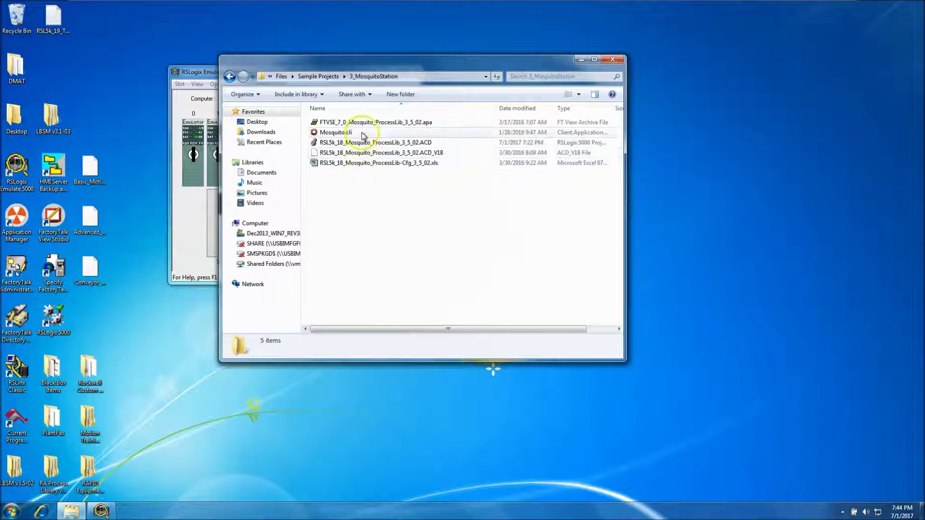
pyautogui.click(230, 77)
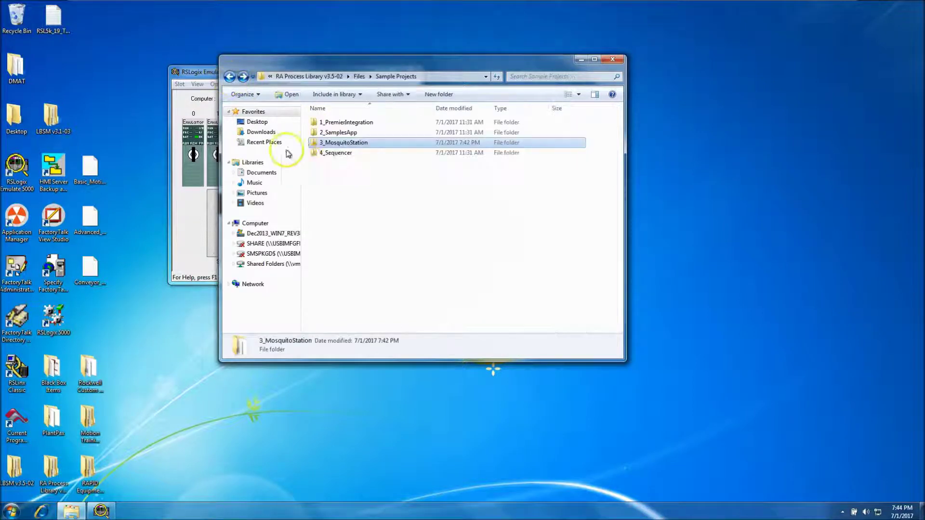
pyautogui.click(334, 145)
pyautogui.click(337, 172)
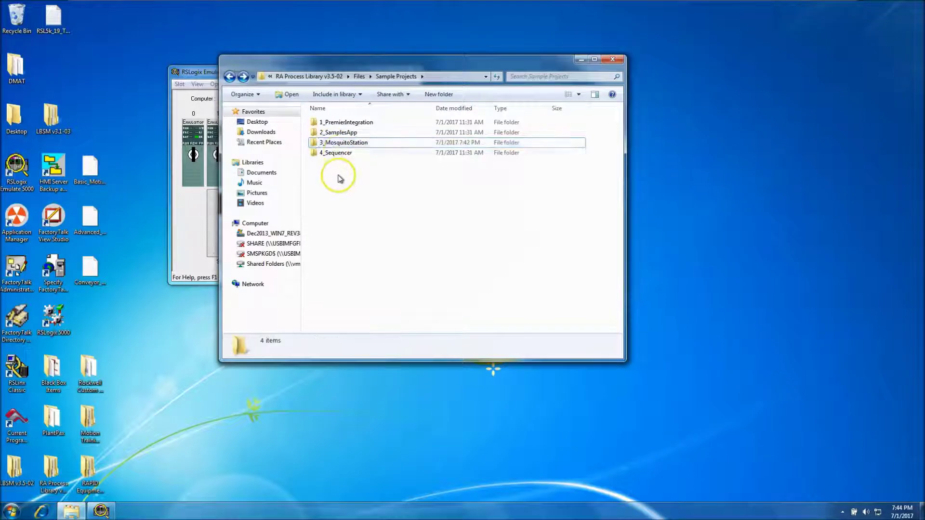
pyautogui.doubleClick(334, 144)
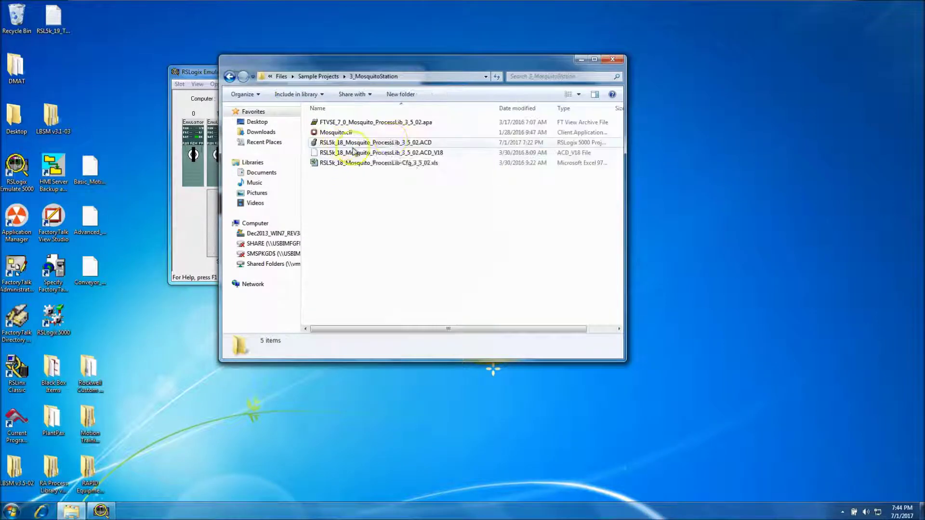
# Step: Restore the FTVSE_7_0_Mosquito_ProcessLib_3_5_02.apa archive as Mosquito_ProcessLib, restoring only the FactoryTalk View SE (Local Station) application
pyautogui.doubleClick(383, 126)
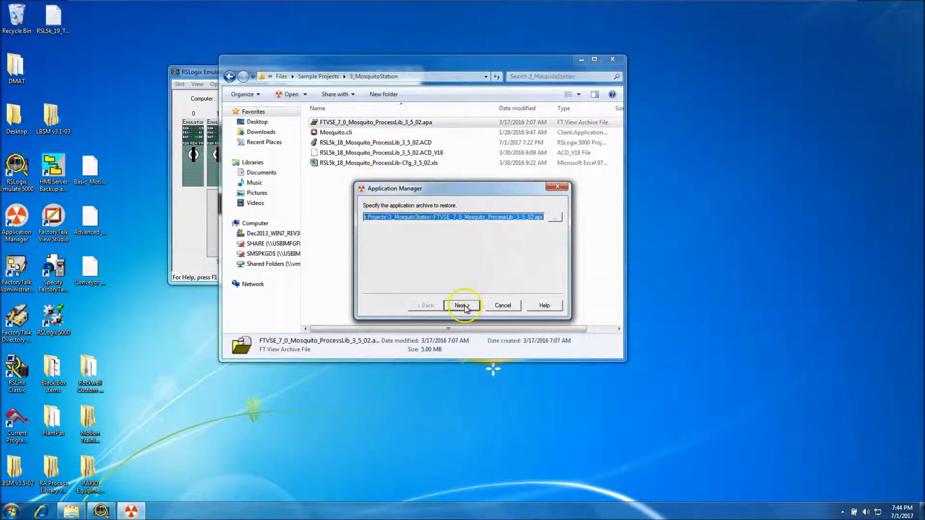
pyautogui.click(464, 306)
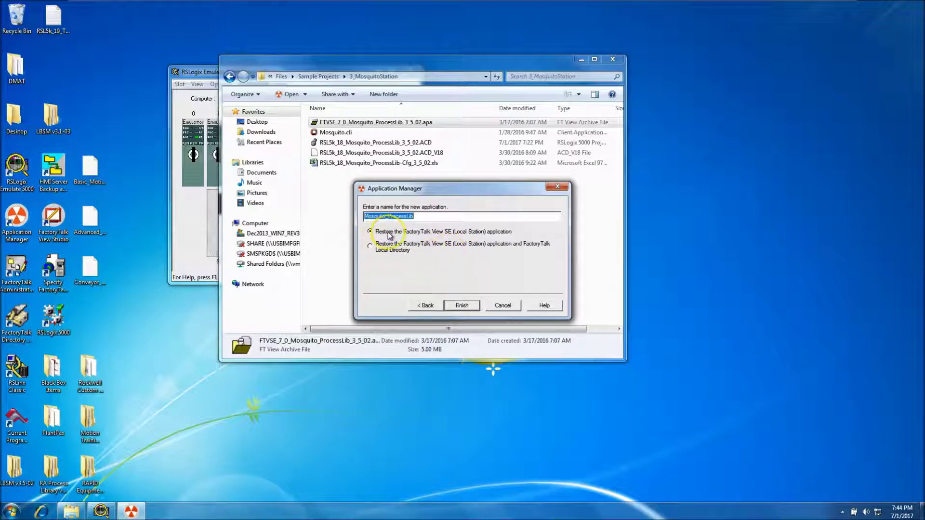
pyautogui.click(460, 306)
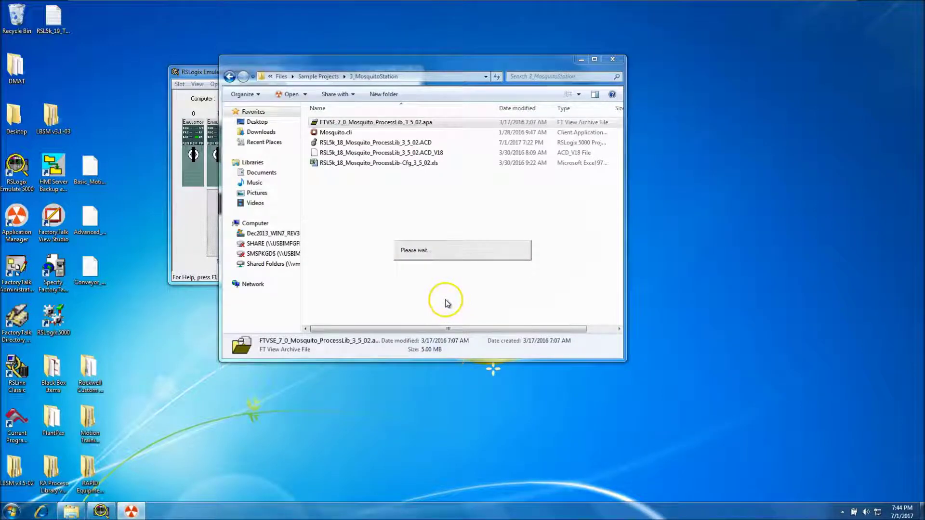
# Step: Open RSL5k_18_Mosquito_ProcessLib_3_5_02.ACD in RSLogix 5000 and set its controller type to RSLogix Emulate 5000 Controller, software version 20
pyautogui.doubleClick(340, 143)
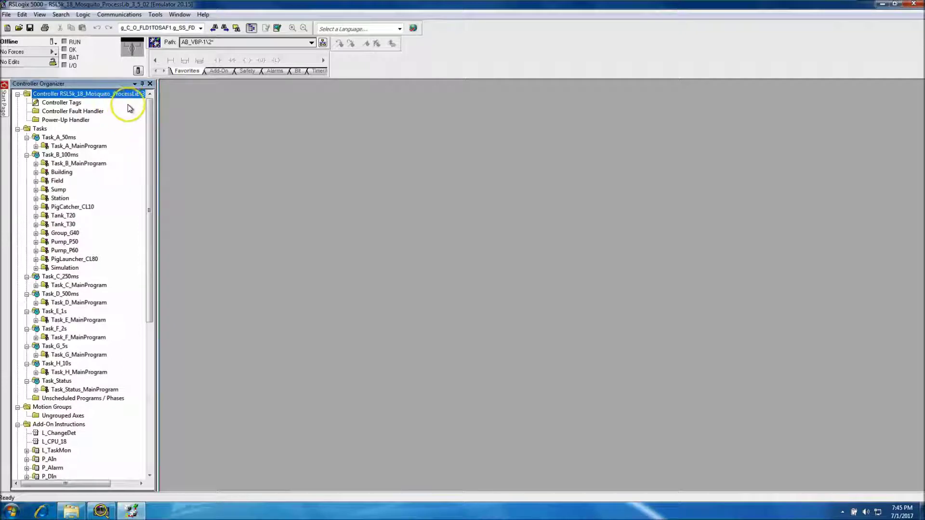
pyautogui.click(139, 72)
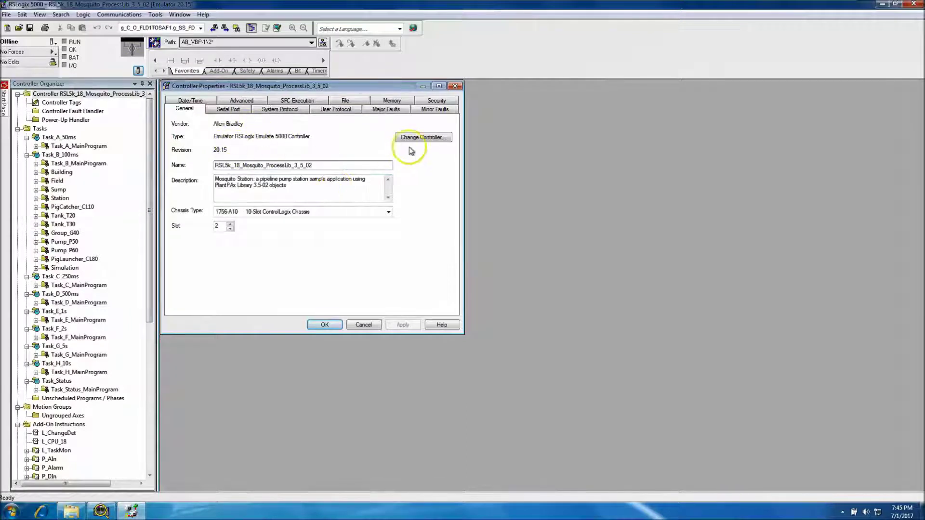
pyautogui.click(423, 138)
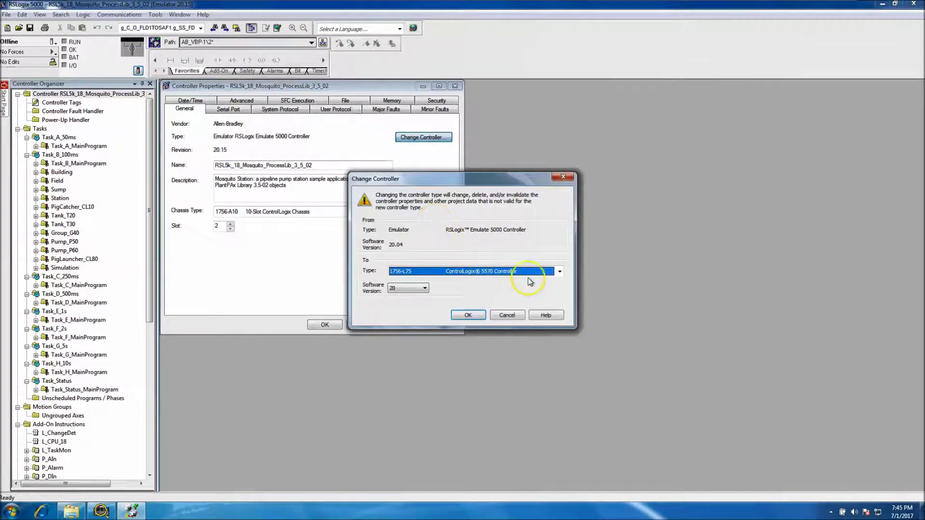
pyautogui.click(559, 271)
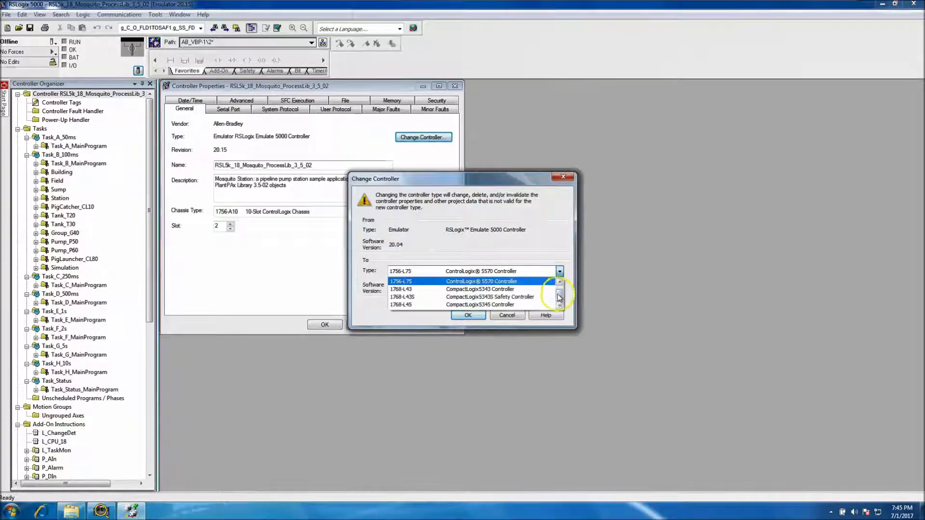
pyautogui.click(559, 306)
pyautogui.scroll(-5, 560, 306)
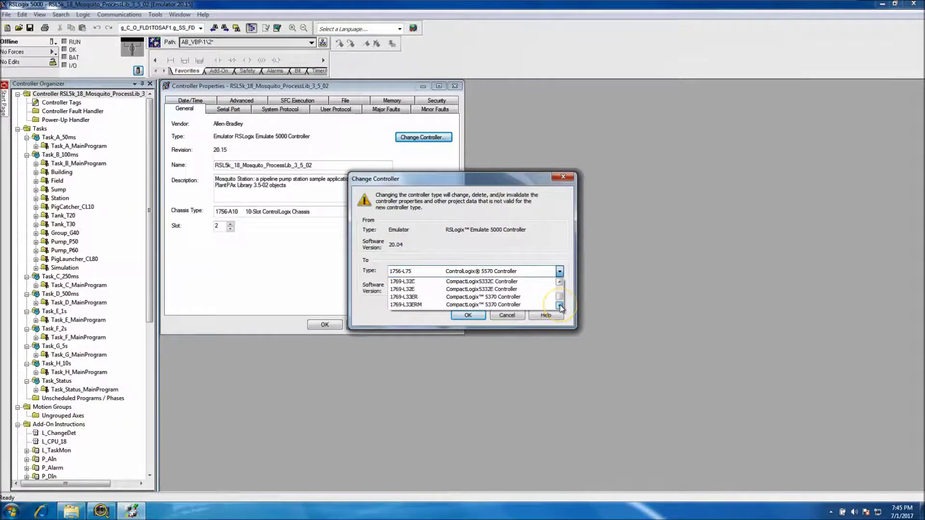
pyautogui.click(530, 305)
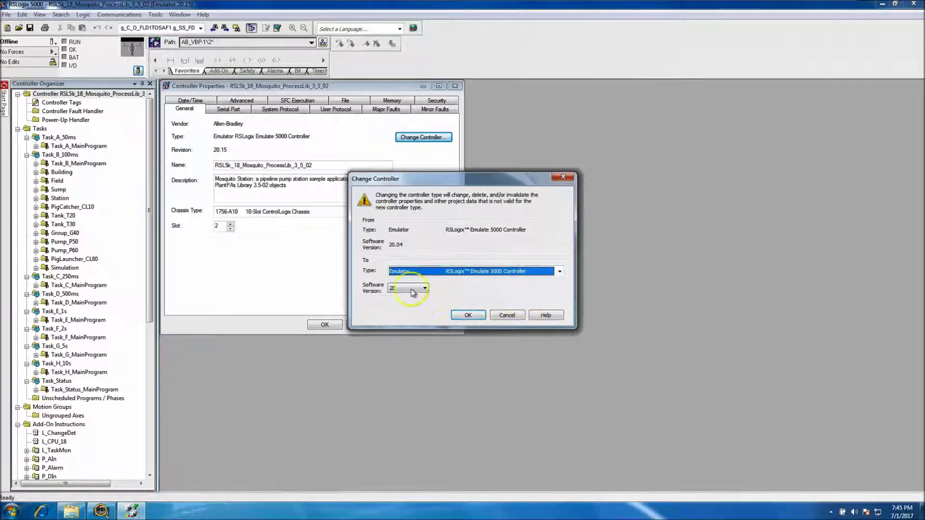
pyautogui.click(468, 315)
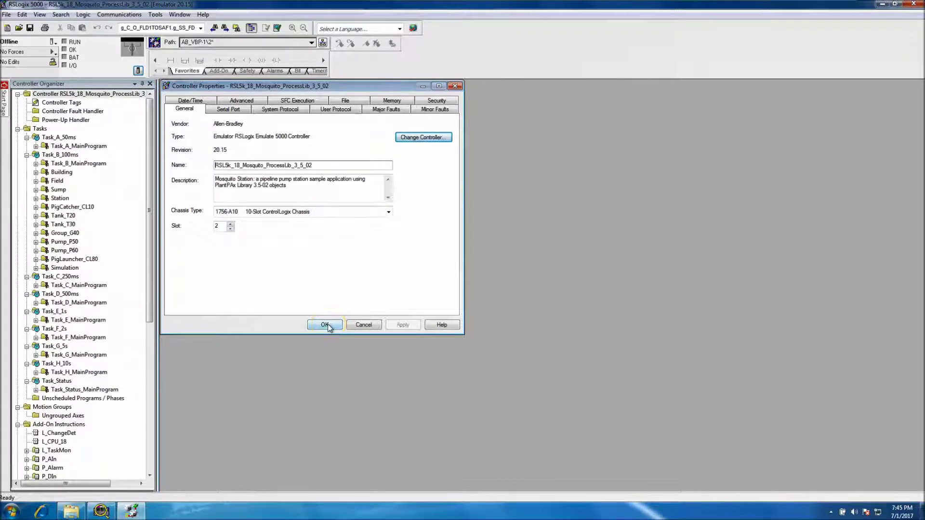
# Step: Rename the controller as RSL5k_20_Mosquito_ProcessLib_3_5_02 and apply the change
pyautogui.click(241, 165)
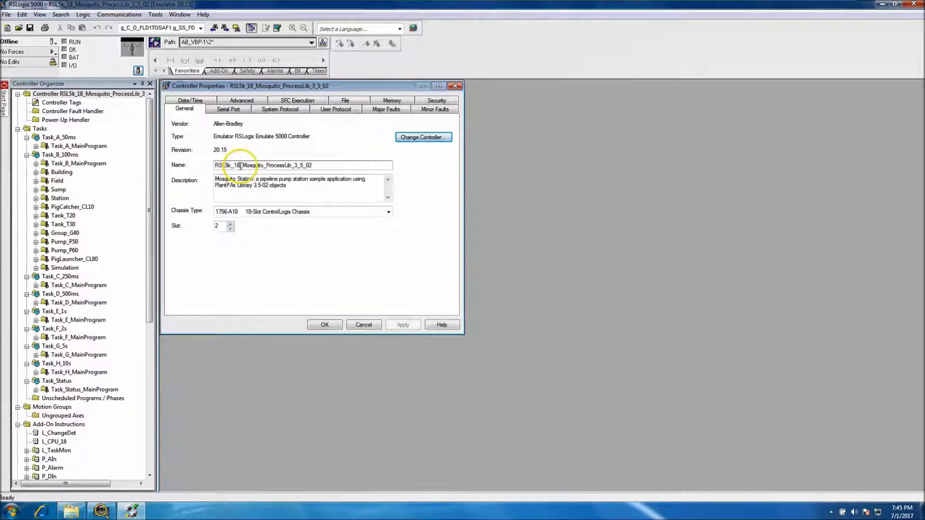
pyautogui.press('BackSpace')
pyautogui.press('BackSpace')
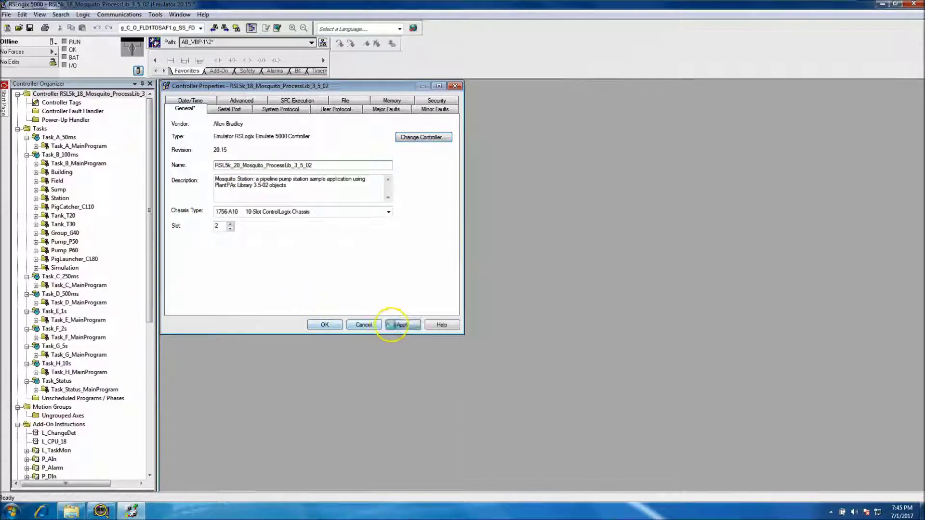
pyautogui.click(395, 325)
pyautogui.click(327, 324)
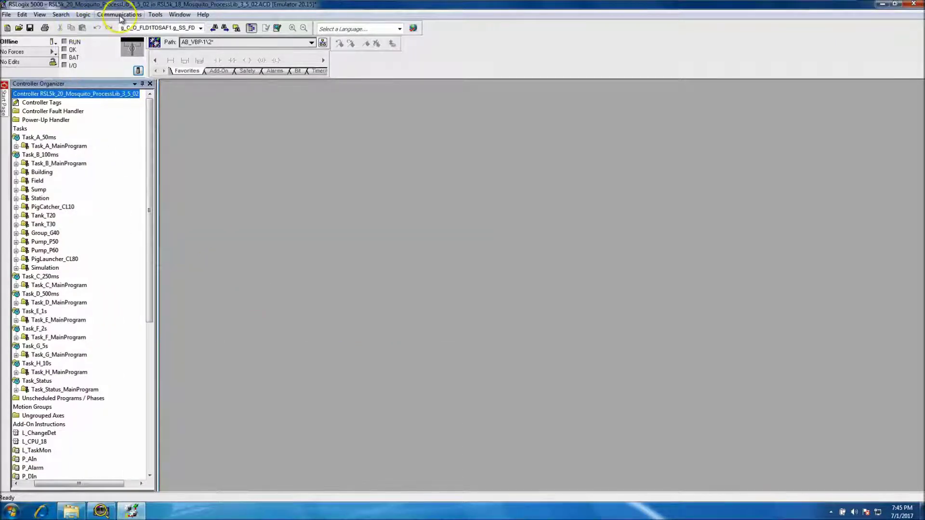
# Step: Download the project to the slot 02 RSLogix 5000 Emulator in the AB_VBP-1 virtual chassis
pyautogui.moveTo(148, 114); pyautogui.dragTo(130, 278)
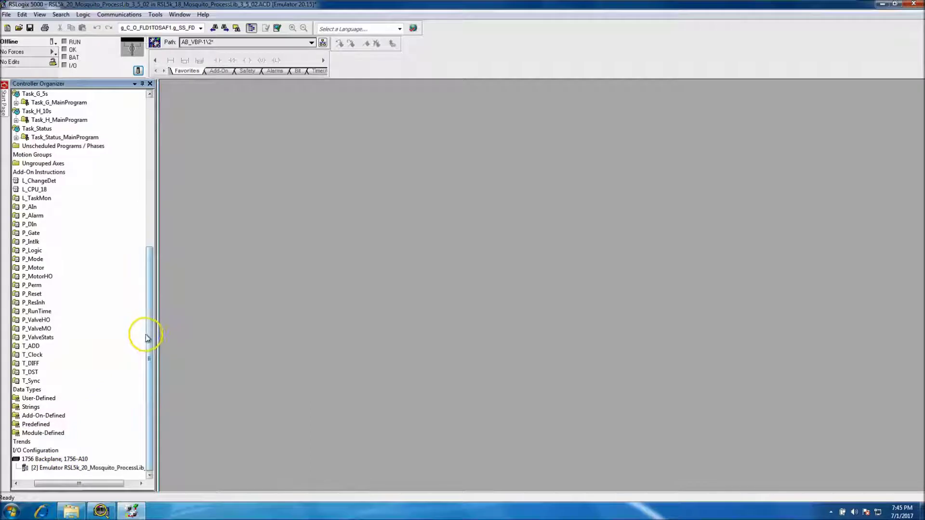
pyautogui.moveTo(147, 338); pyautogui.dragTo(147, 211)
pyautogui.click(117, 14)
pyautogui.click(125, 26)
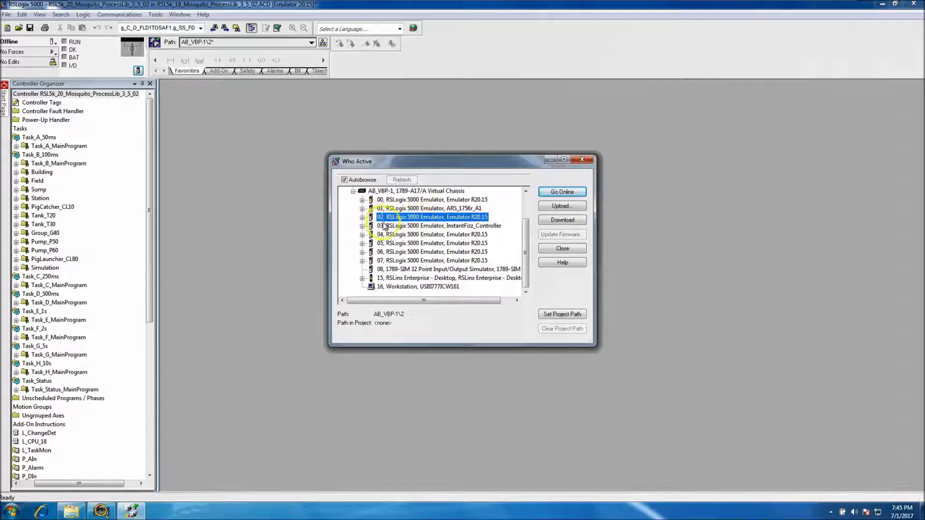
pyautogui.click(565, 222)
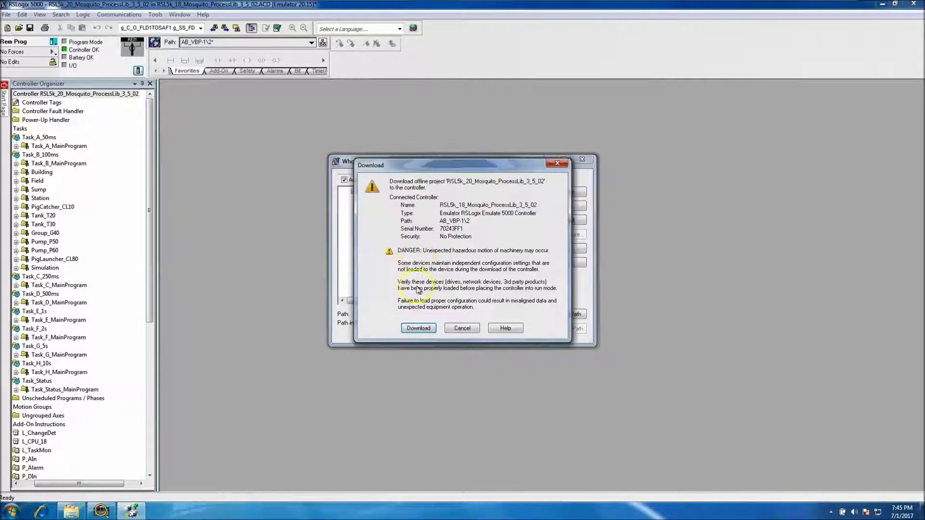
pyautogui.click(418, 328)
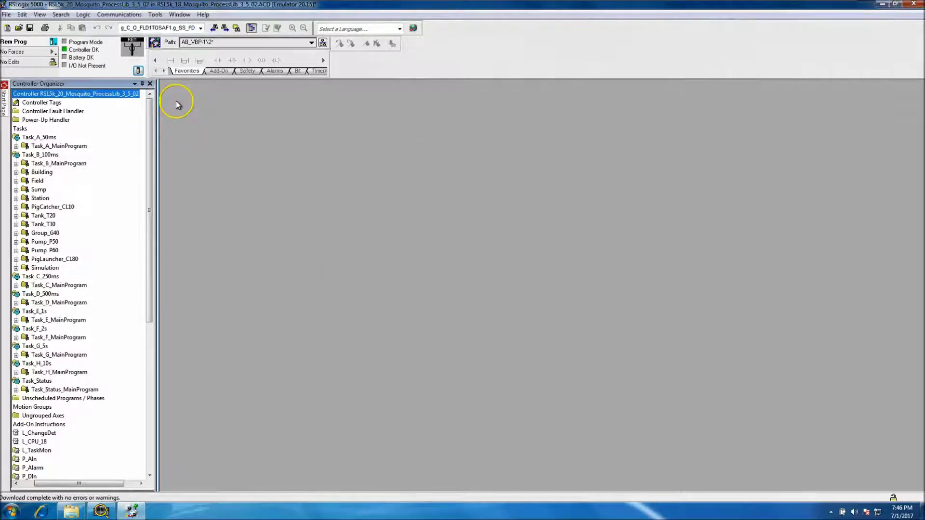
# Step: Switch the emulated controller to Run Mode
pyautogui.click(53, 42)
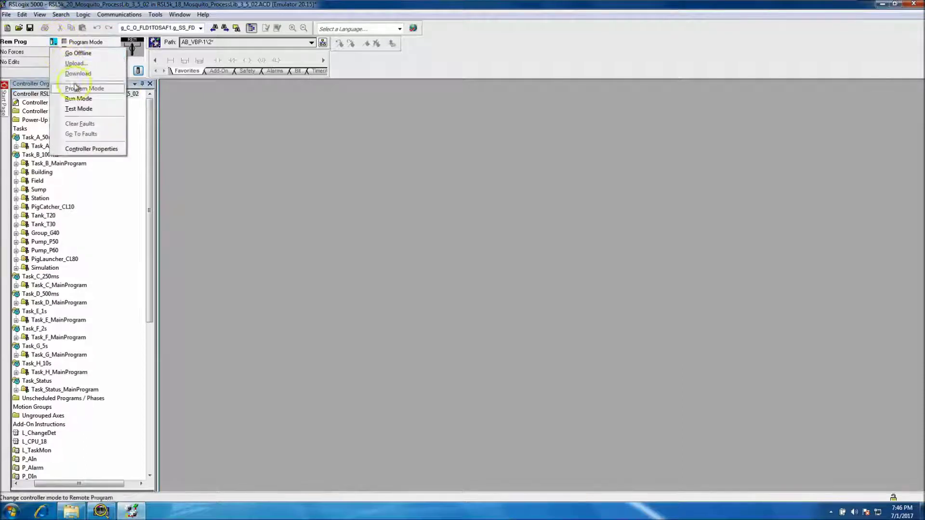
pyautogui.click(79, 97)
pyautogui.click(455, 276)
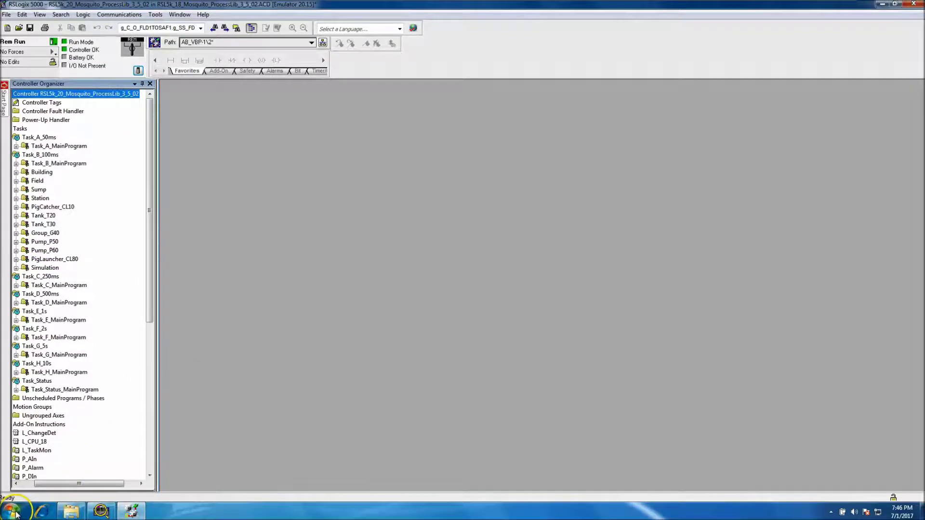
# Step: Start FactoryTalk View Studio from the desktop and briefly check the files in the 3_MosquitoStation folder
pyautogui.click(879, 4)
pyautogui.doubleClick(43, 234)
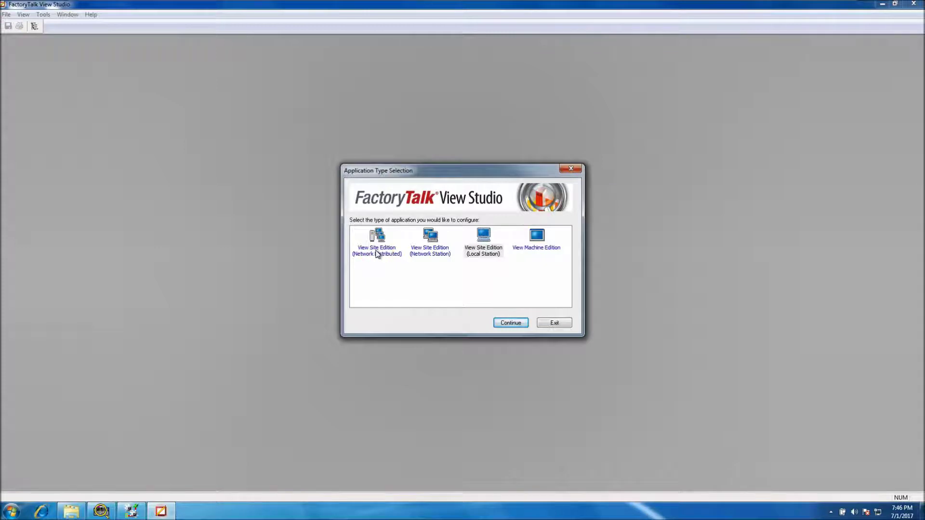
pyautogui.click(71, 511)
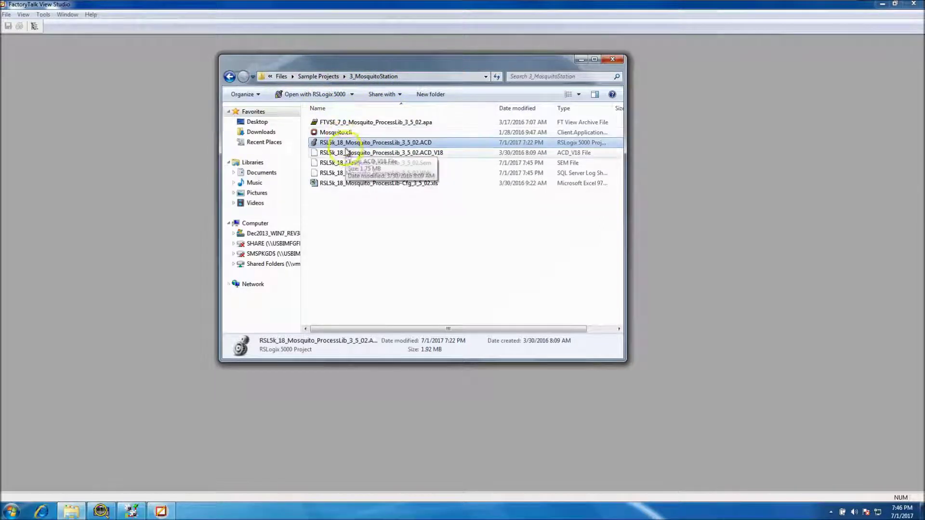
pyautogui.click(581, 60)
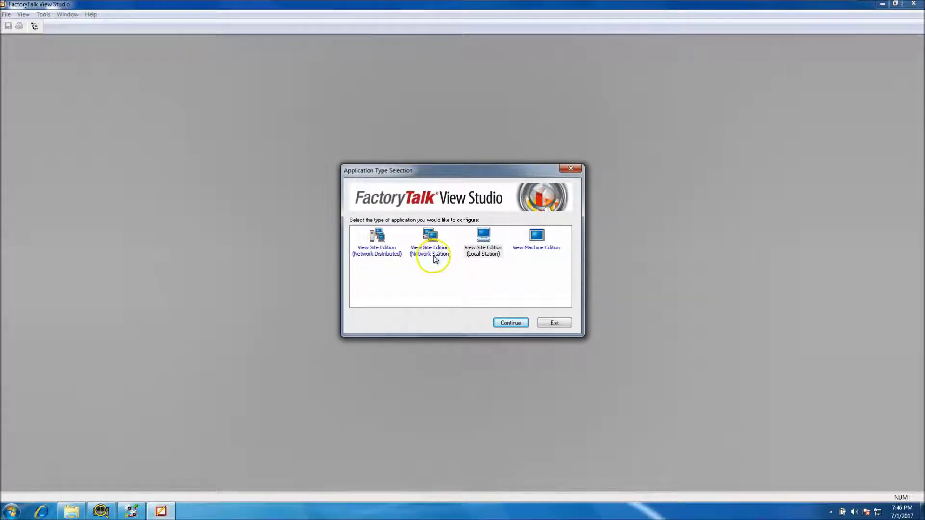
# Step: Open the existing Mosquito_ProcessLib application as a View Site Edition (Local Station) application
pyautogui.click(481, 254)
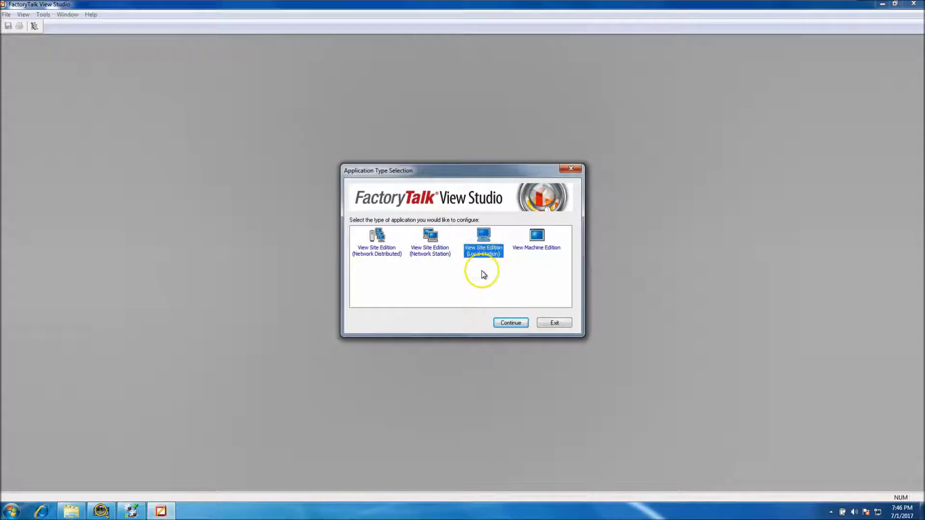
pyautogui.click(509, 324)
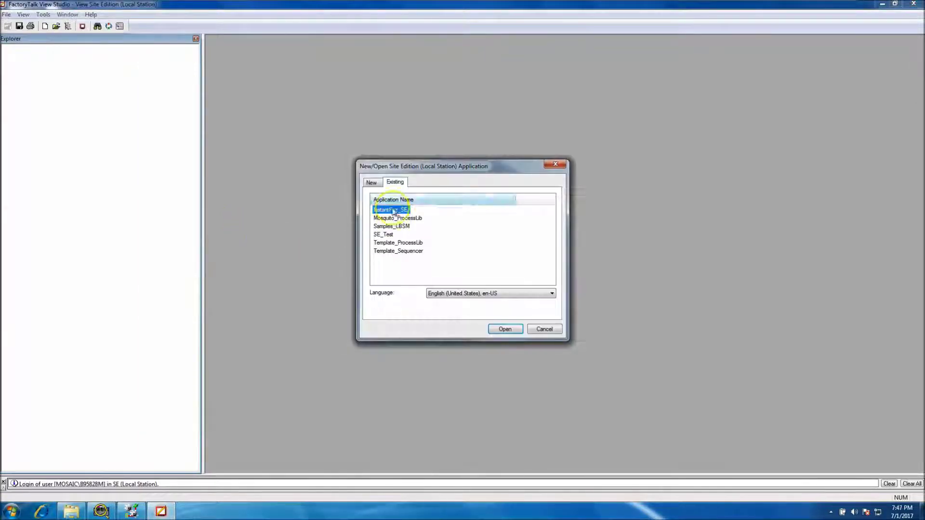
pyautogui.click(392, 218)
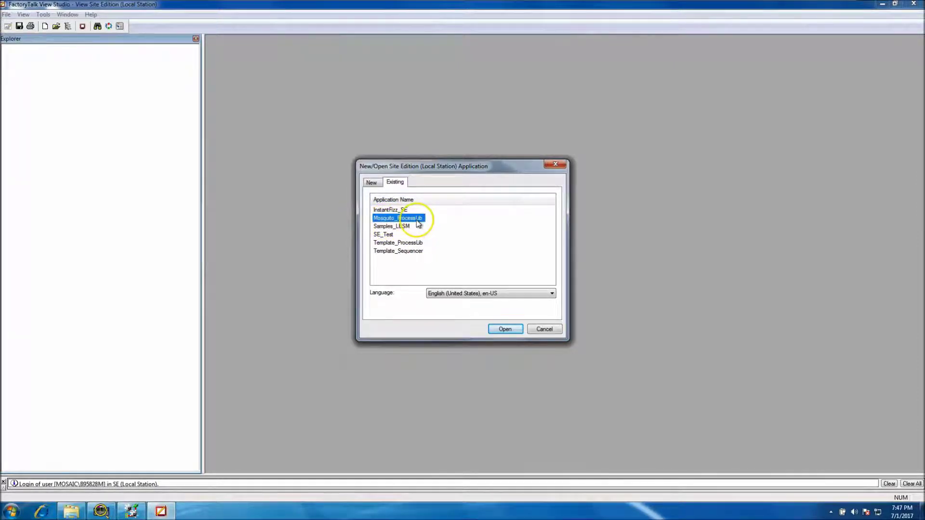
pyautogui.click(503, 330)
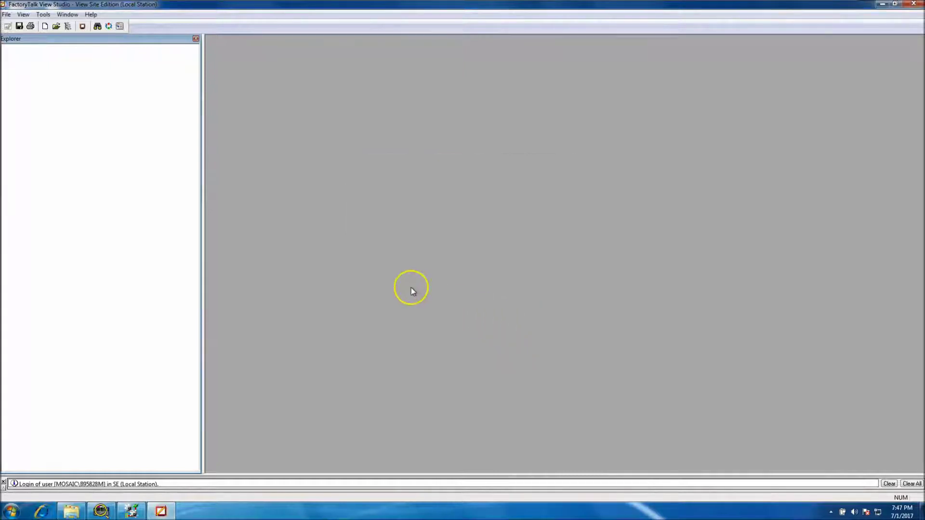
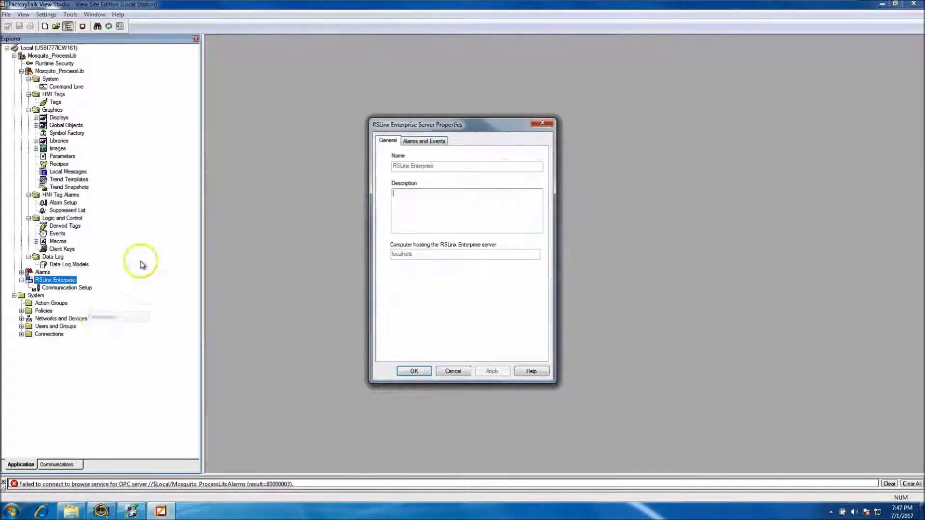
# Step: Check the alarm and event support and history database options in the RSLinx Enterprise server properties
pyautogui.click(420, 141)
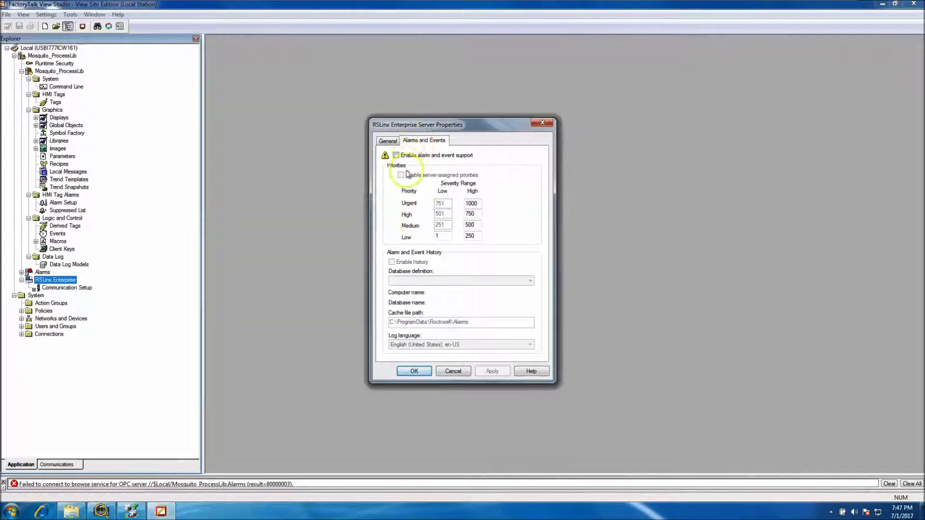
pyautogui.click(396, 156)
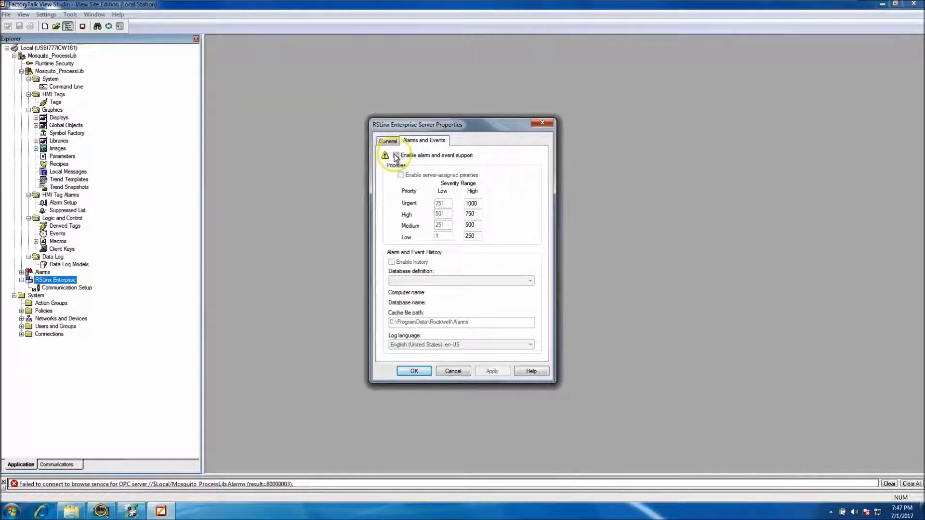
pyautogui.click(526, 284)
pyautogui.click(527, 282)
pyautogui.click(479, 280)
pyautogui.click(506, 283)
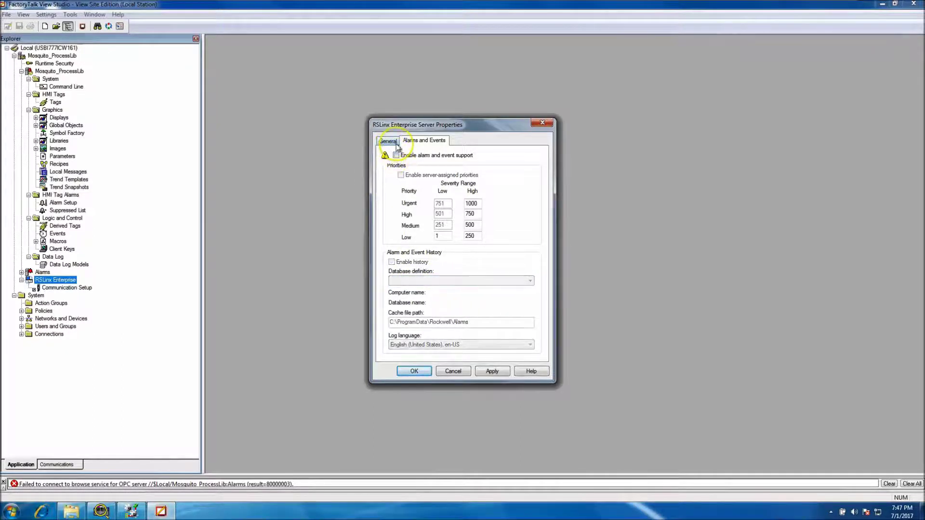
pyautogui.click(388, 141)
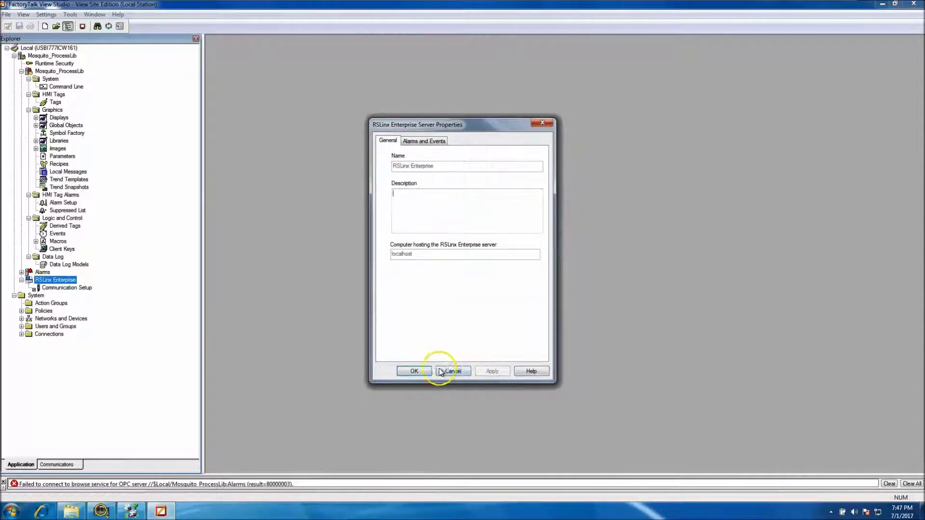
pyautogui.click(423, 371)
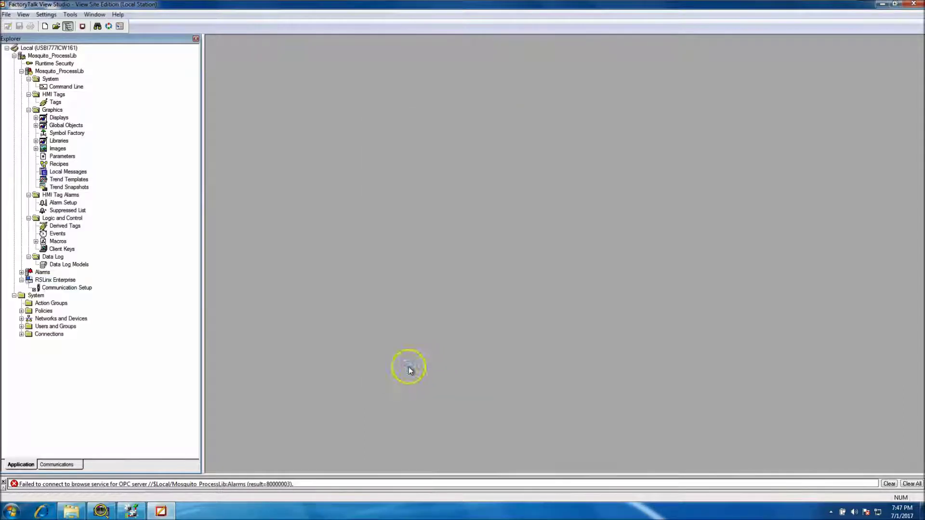
# Step: In the RSLinx Enterprise communication setup, assign the Mosquito shortcut to the slot 2 1756-Lx/Em controller on the 1789-A17 backplane
pyautogui.doubleClick(67, 288)
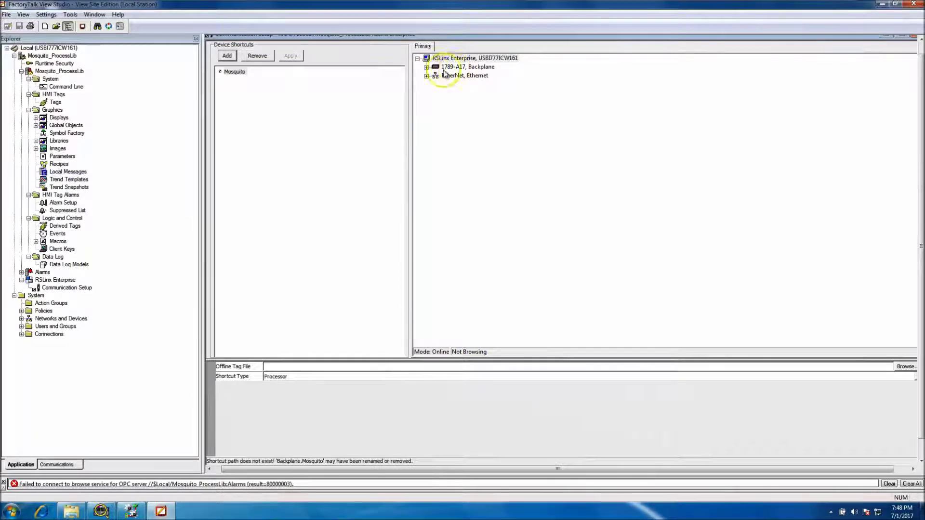
pyautogui.click(426, 67)
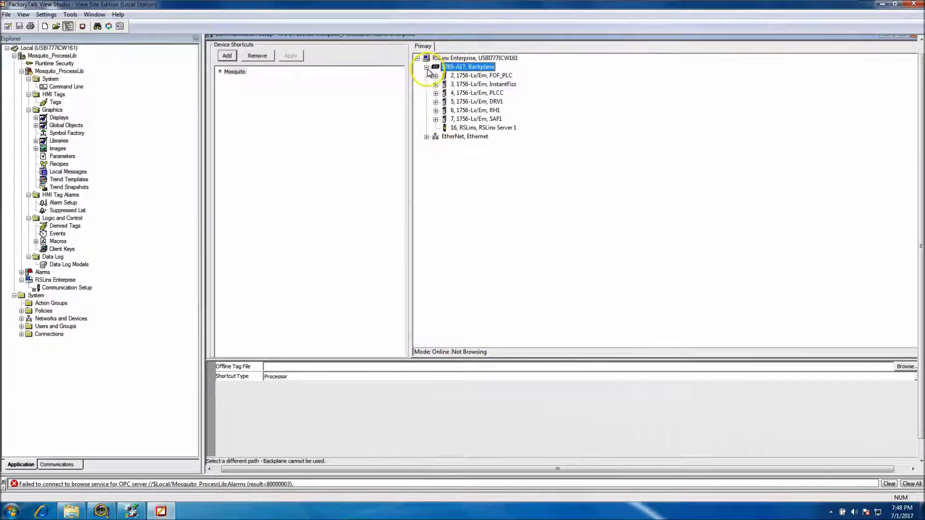
pyautogui.click(462, 76)
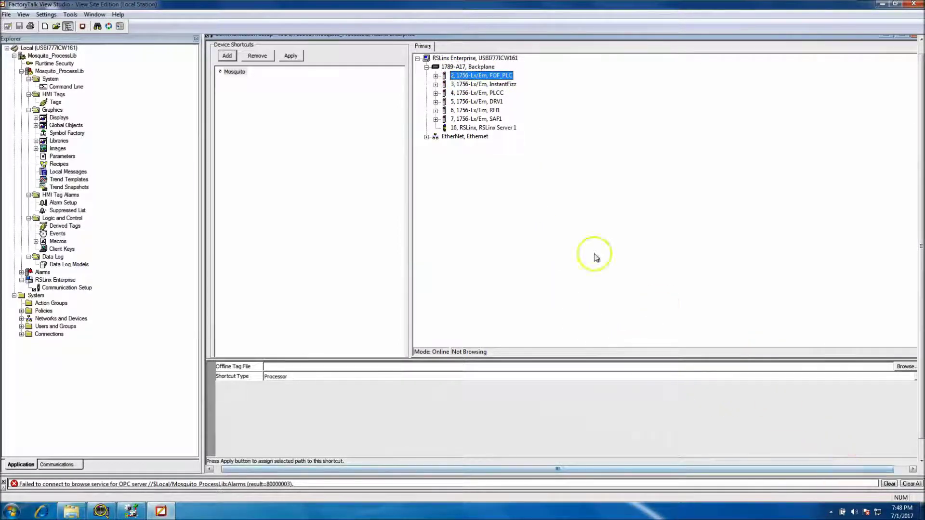
pyautogui.click(290, 56)
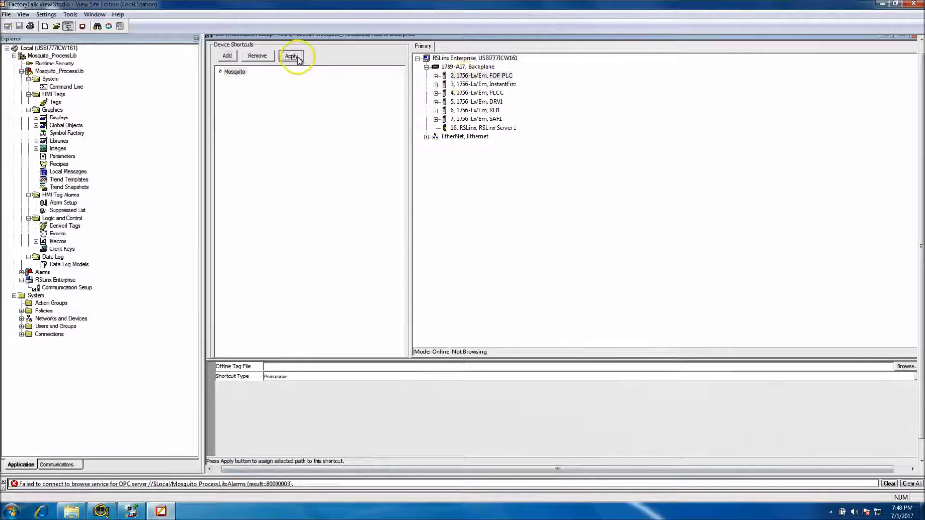
pyautogui.click(482, 296)
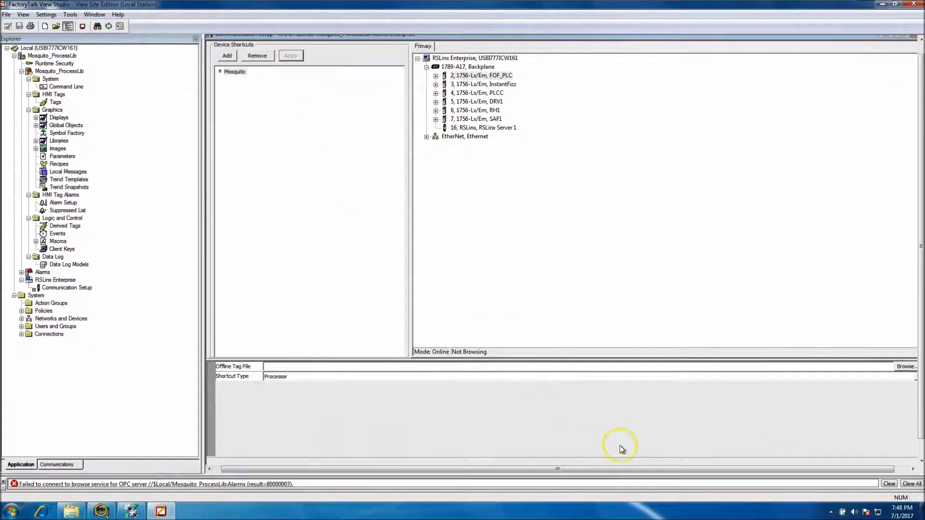
# Step: Verify the Mosquito shortcut's path assignment and accept the communication setup
pyautogui.moveTo(675, 469); pyautogui.dragTo(780, 470)
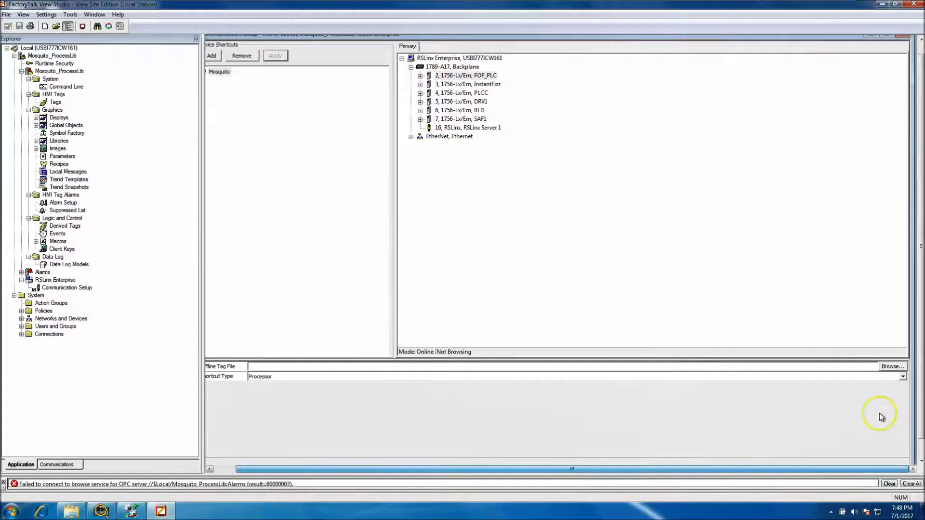
pyautogui.scroll(-1, 894, 457)
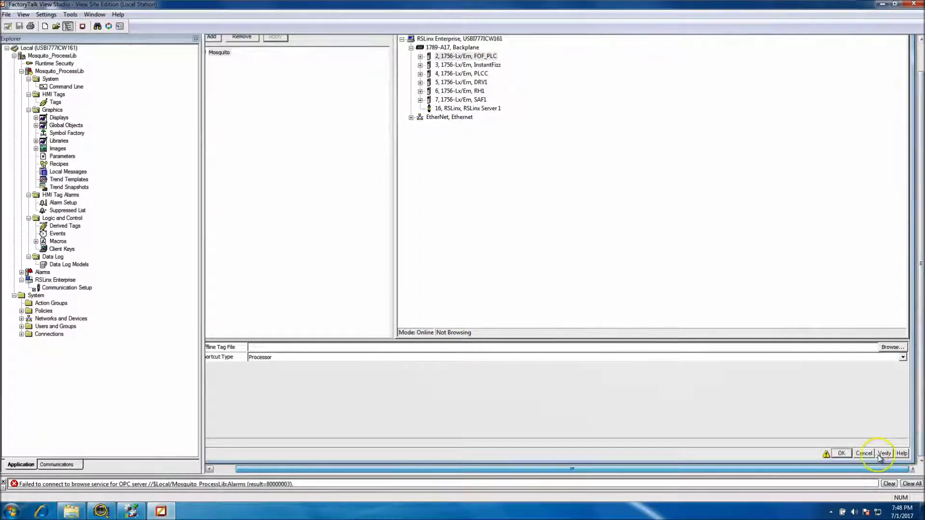
pyautogui.click(885, 454)
pyautogui.moveTo(500, 260); pyautogui.dragTo(341, 245)
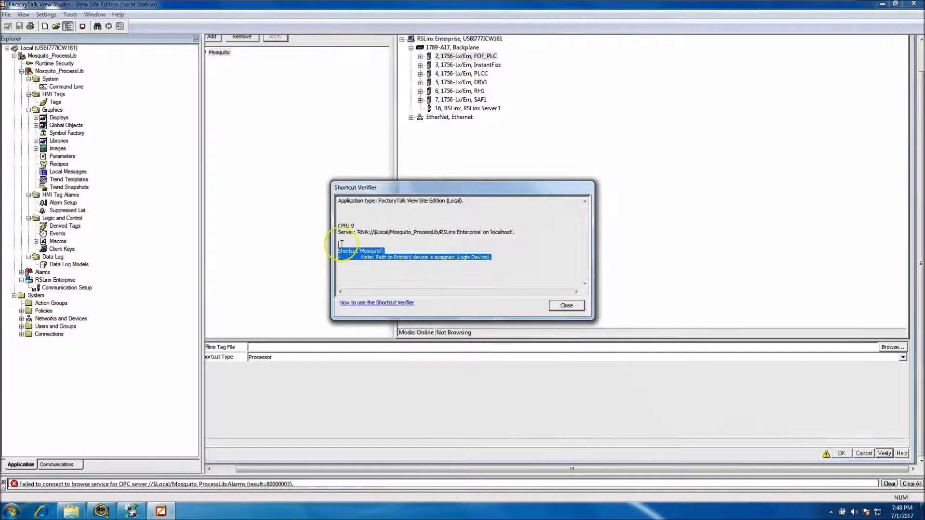
pyautogui.click(566, 310)
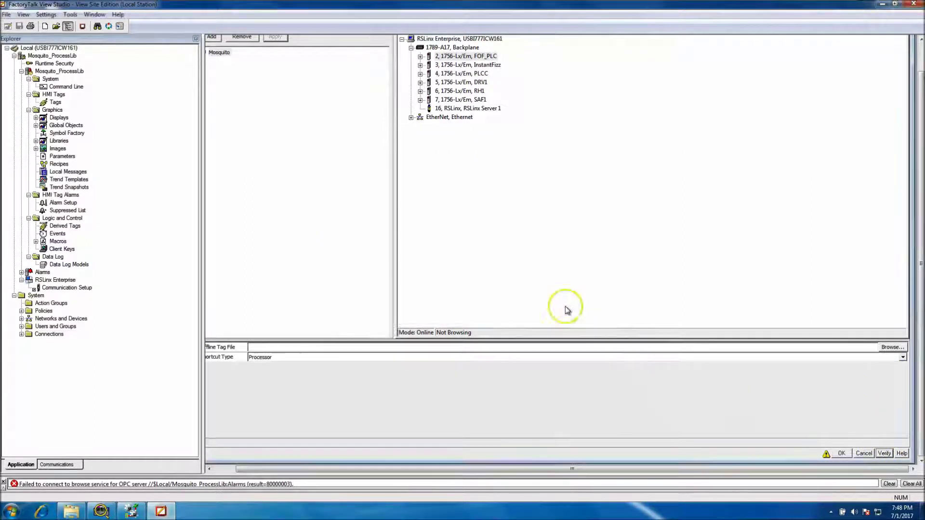
pyautogui.click(842, 453)
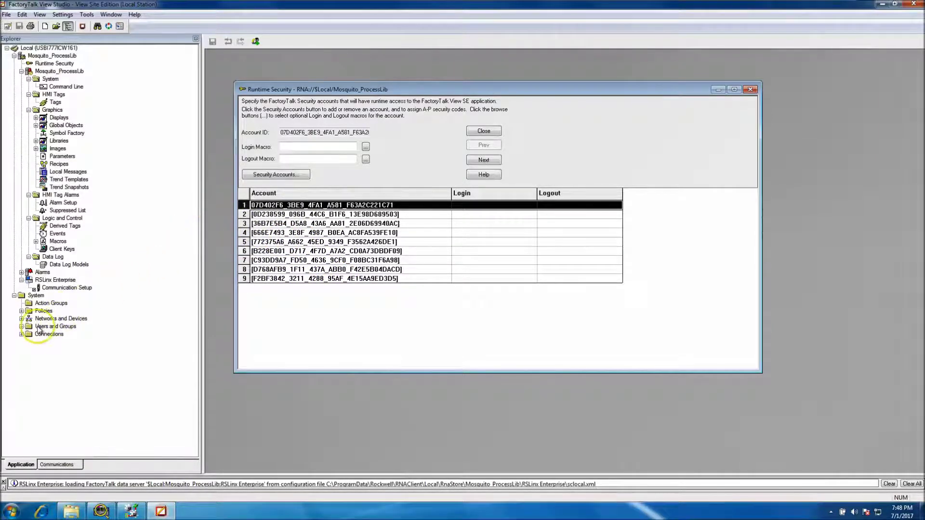
# Step: Examine the existing users, user groups and new group options under the system's Users and Groups
pyautogui.click(21, 326)
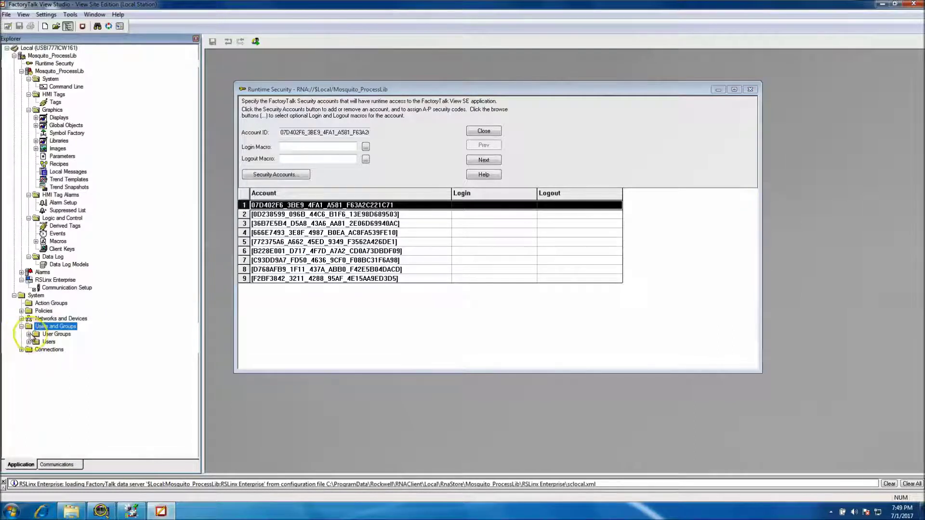
pyautogui.doubleClick(36, 342)
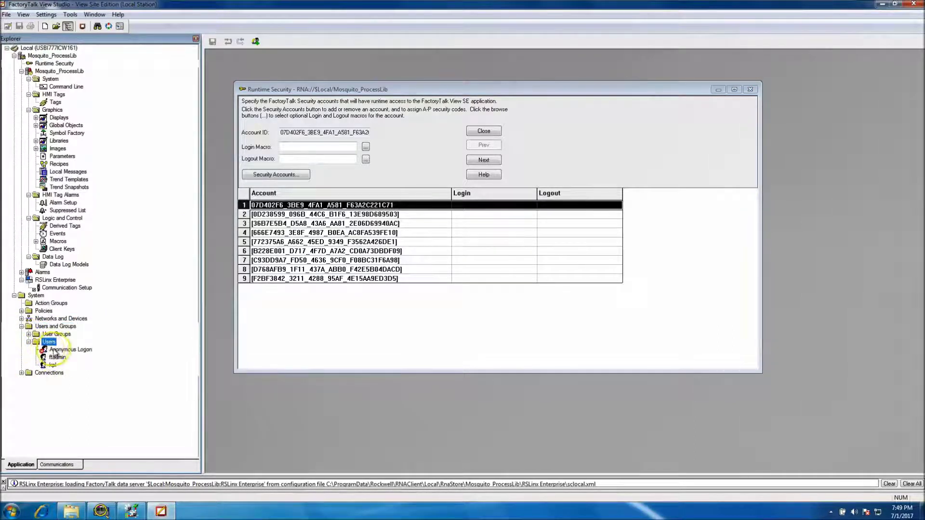
pyautogui.click(29, 342)
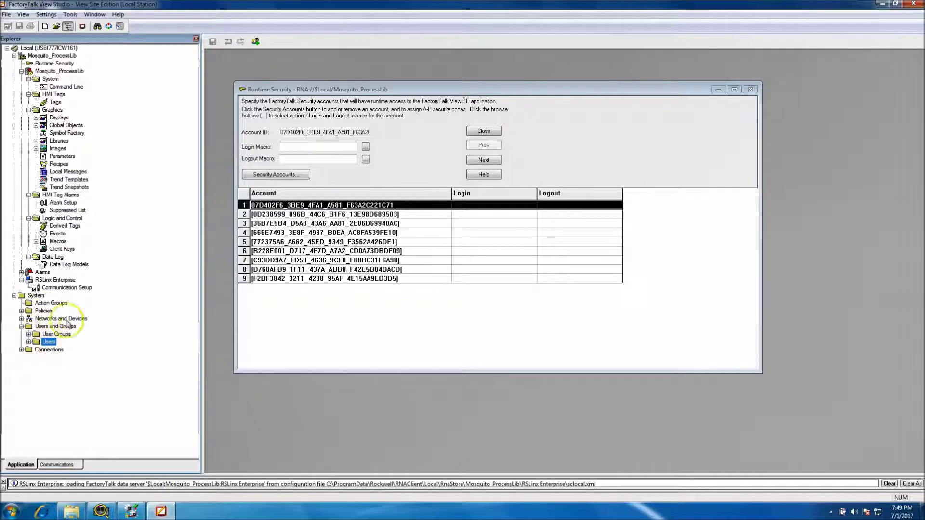
pyautogui.doubleClick(55, 334)
pyautogui.rightClick(55, 337)
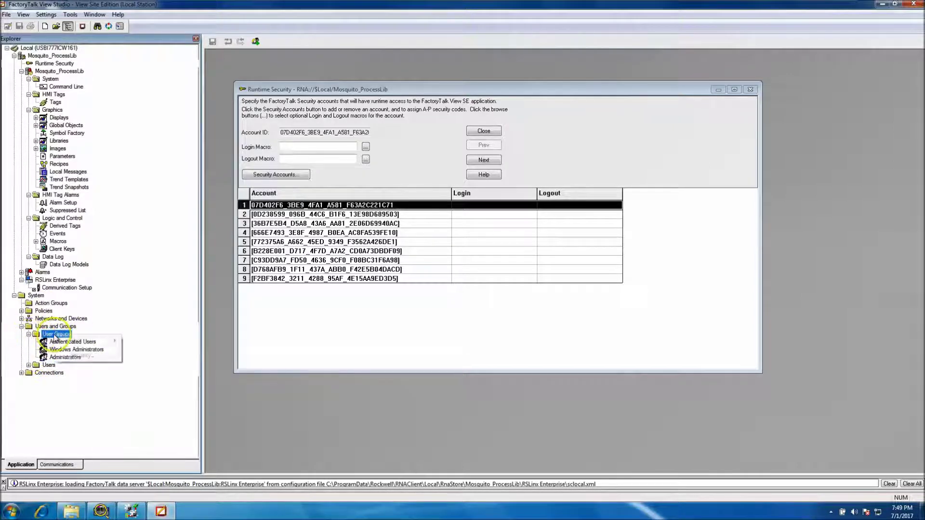
pyautogui.moveTo(77, 341)
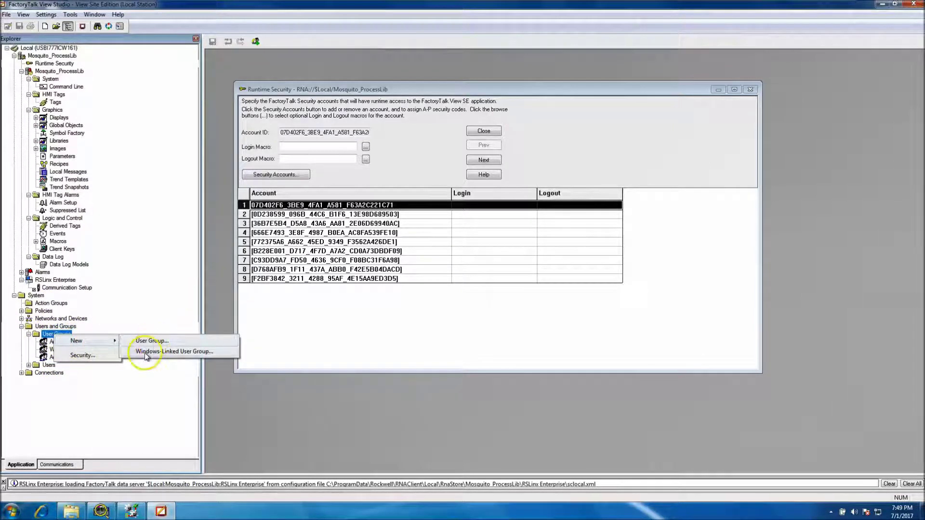
pyautogui.click(145, 295)
pyautogui.click(71, 362)
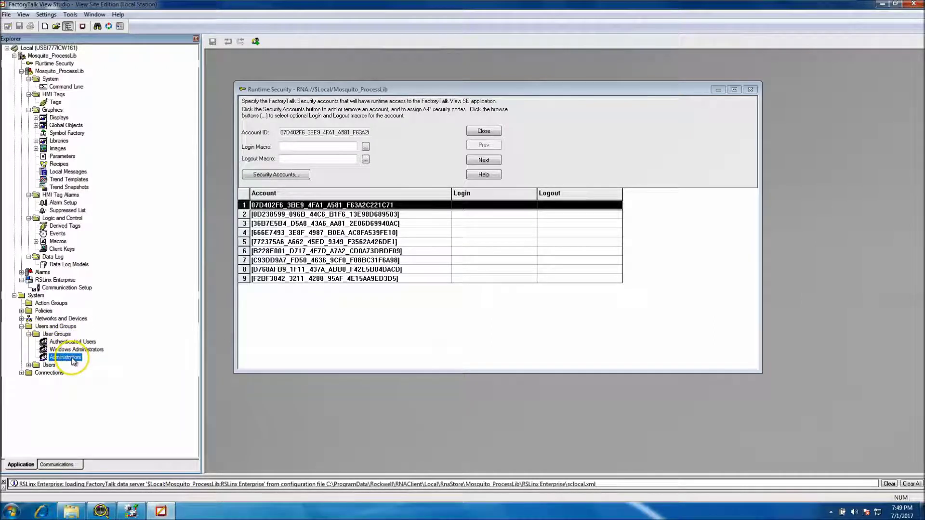
# Step: Add the Administrators group to the runtime security accounts of Mosquito_ProcessLib
pyautogui.click(288, 175)
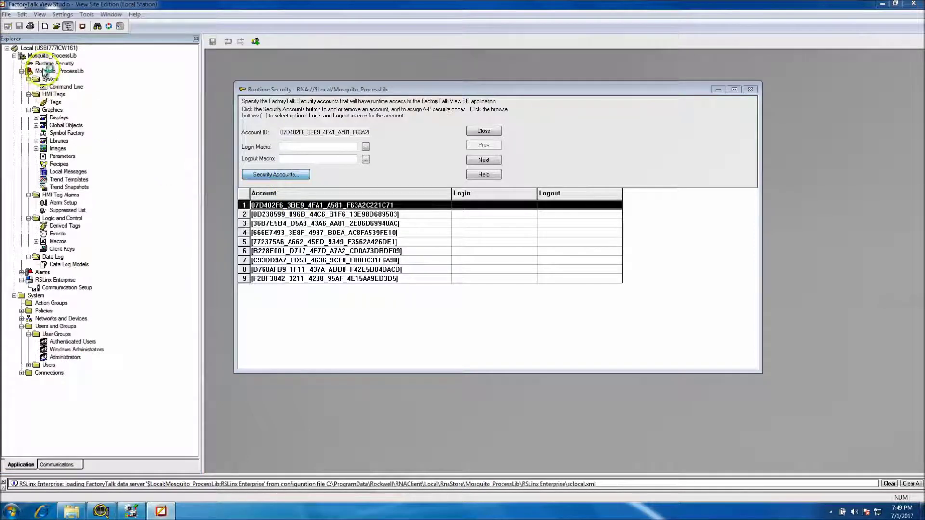
pyautogui.click(158, 242)
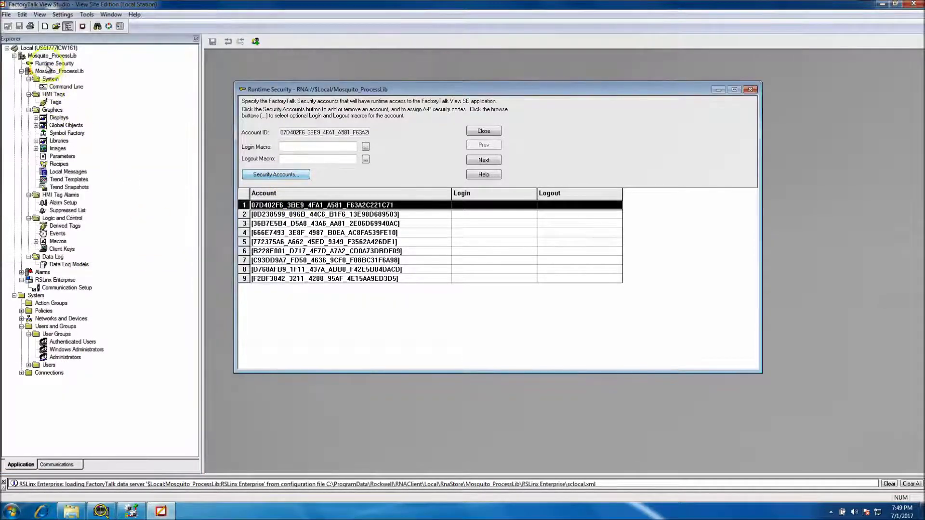
pyautogui.click(273, 176)
pyautogui.click(154, 120)
pyautogui.click(30, 67)
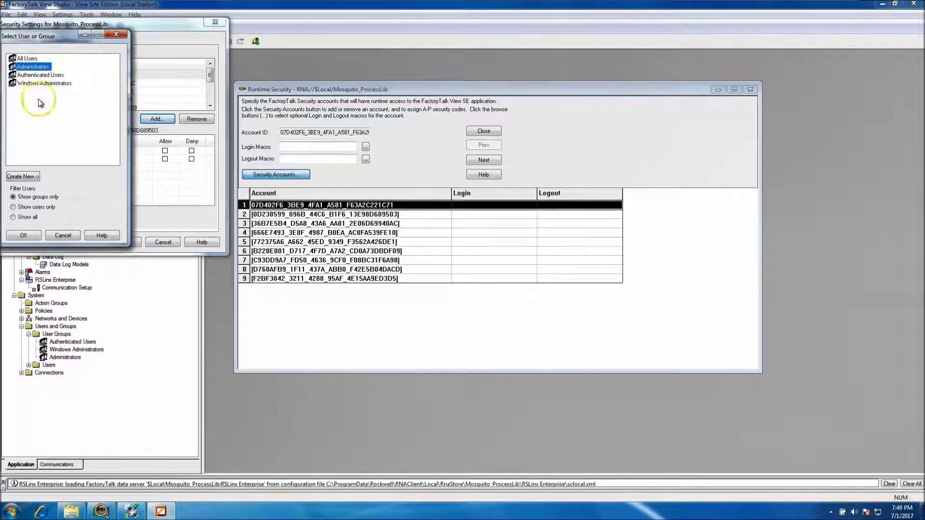
pyautogui.click(35, 239)
pyautogui.click(124, 238)
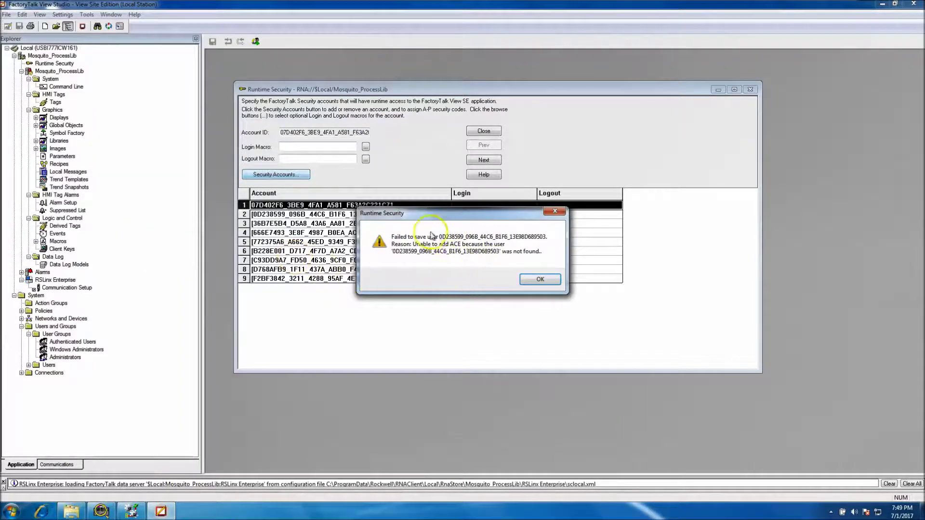
# Step: Acknowledge all the Runtime Security save warnings for the old accounts that no longer exist
pyautogui.moveTo(437, 216); pyautogui.dragTo(431, 153)
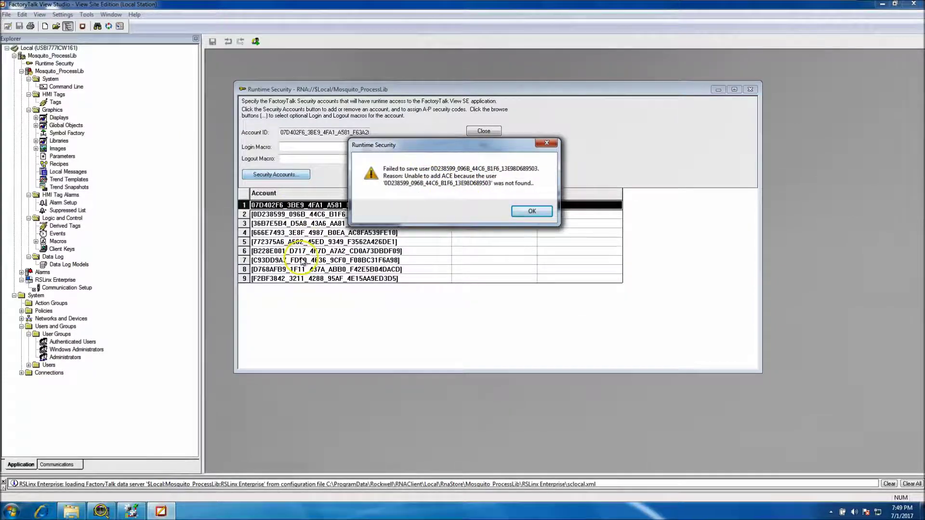
pyautogui.click(525, 214)
pyautogui.click(535, 280)
pyautogui.click(534, 280)
pyautogui.click(533, 281)
pyautogui.click(533, 281)
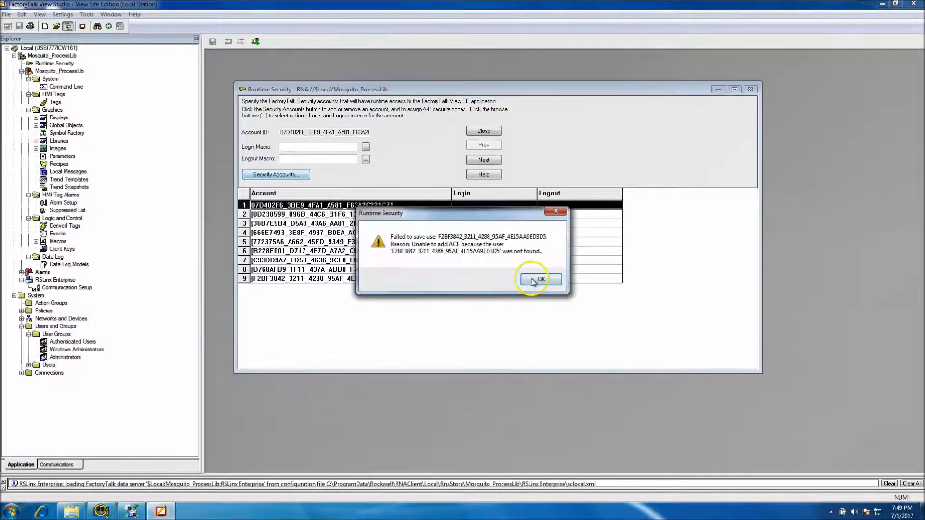
pyautogui.click(533, 281)
pyautogui.click(533, 281)
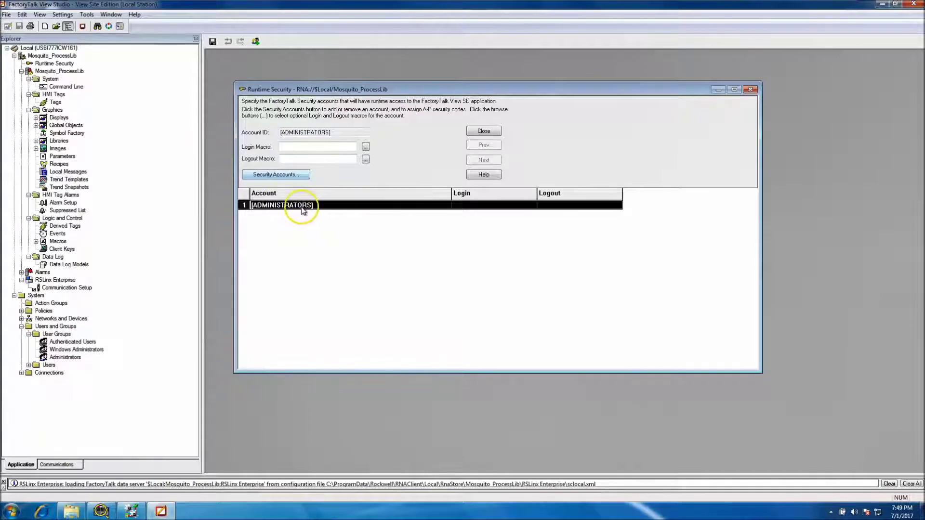
# Step: Add the Authenticated Users group to the runtime security accounts of Mosquito_ProcessLib and save the changes
pyautogui.click(256, 42)
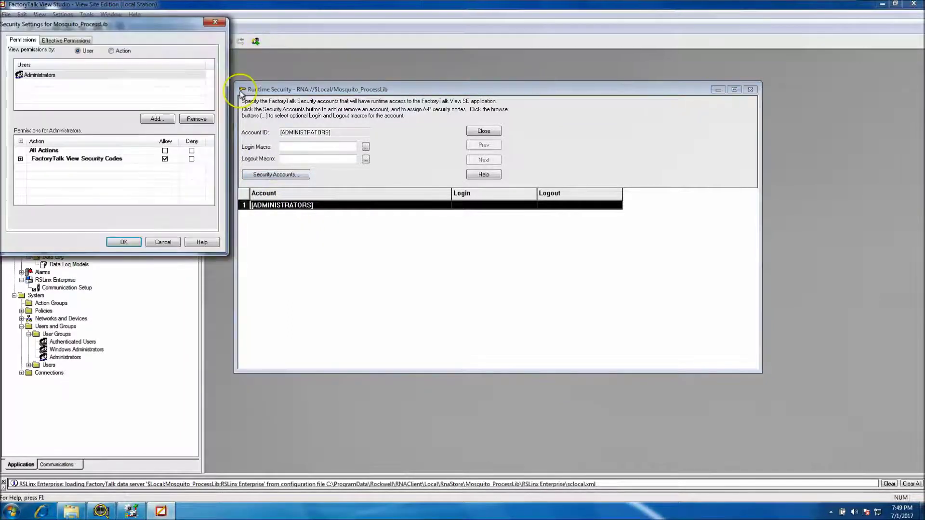
pyautogui.click(155, 119)
pyautogui.click(41, 75)
pyautogui.click(39, 240)
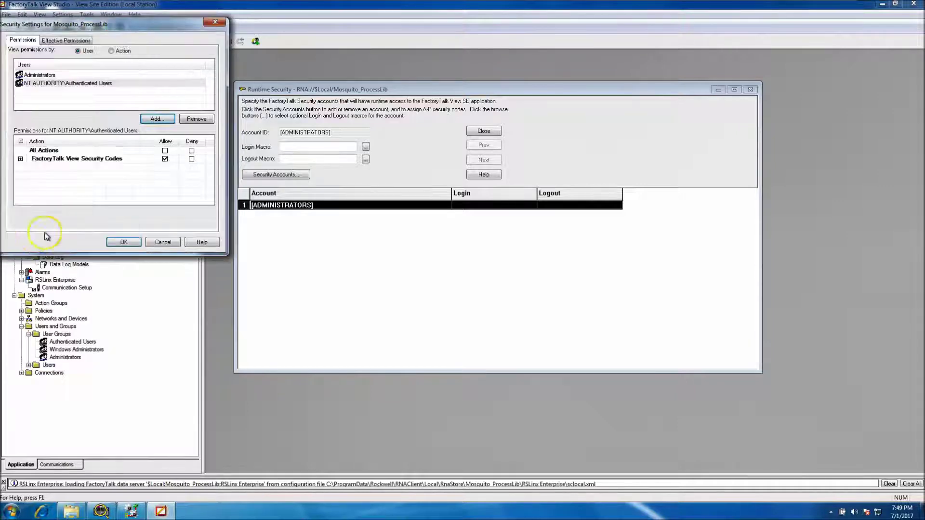
pyautogui.click(129, 241)
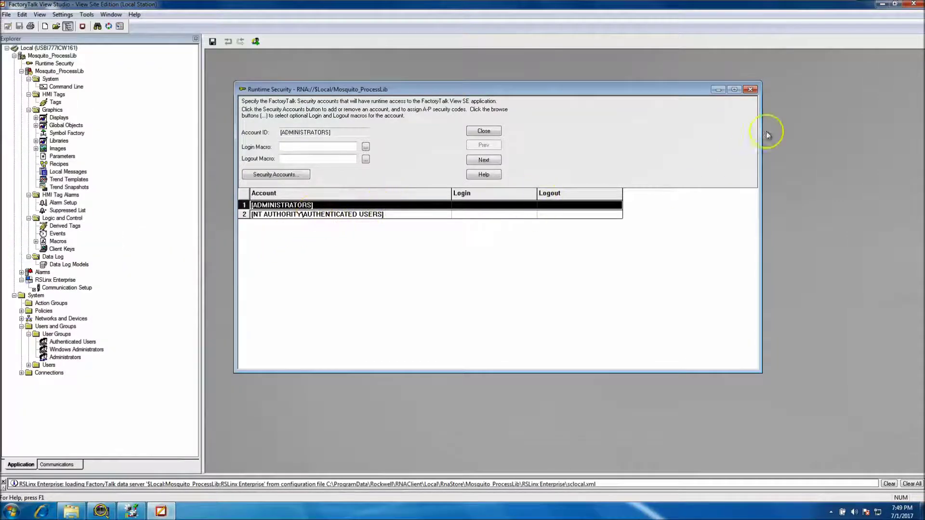
pyautogui.click(750, 89)
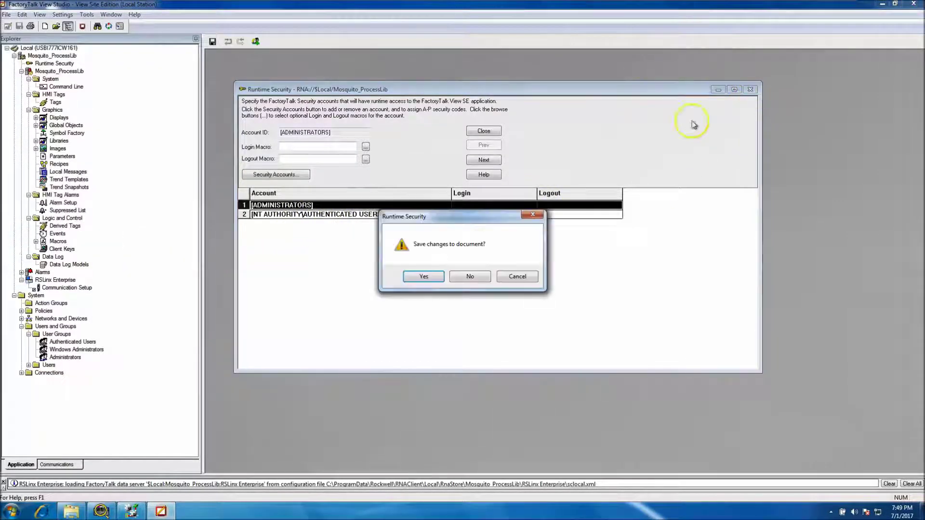
pyautogui.click(428, 278)
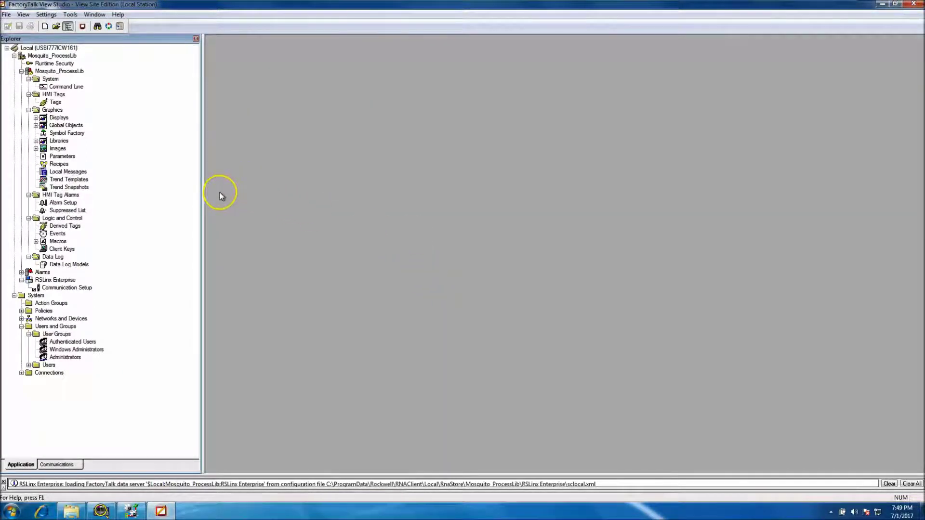
# Step: Create a new FactoryTalk View SE Client configuration file named MosquitoClient in the default location
pyautogui.click(82, 27)
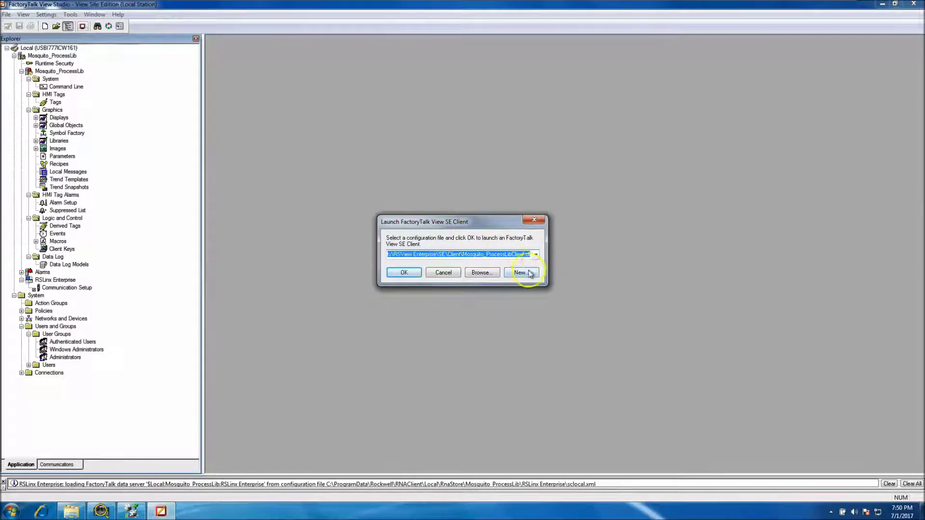
pyautogui.click(520, 273)
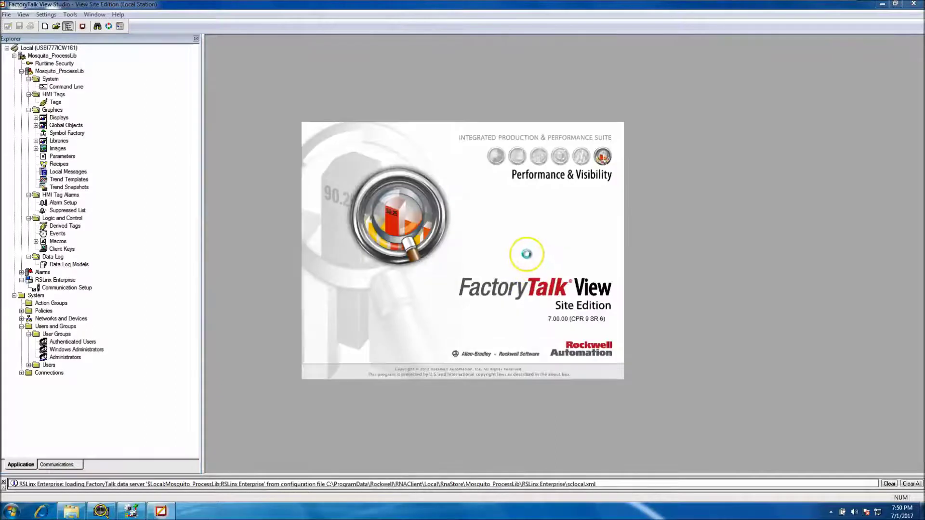
pyautogui.click(568, 188)
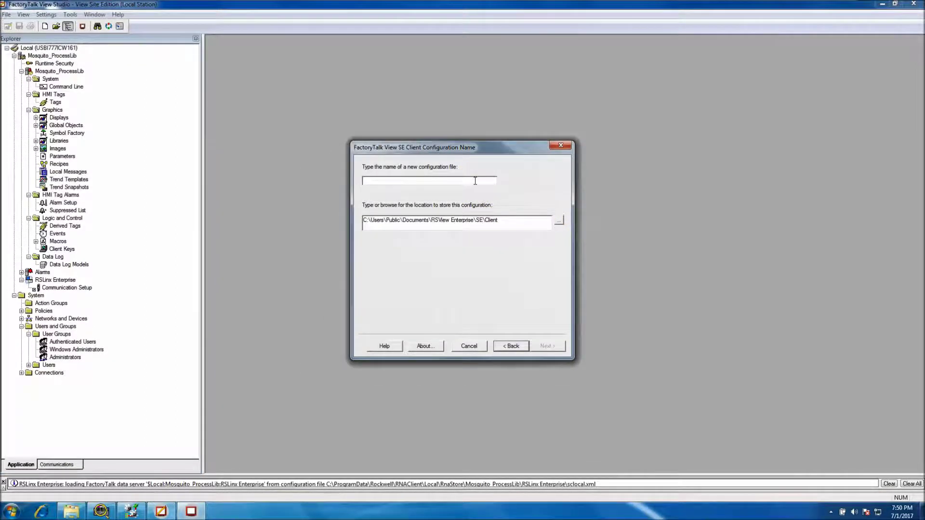
pyautogui.write('MosquitoClient')
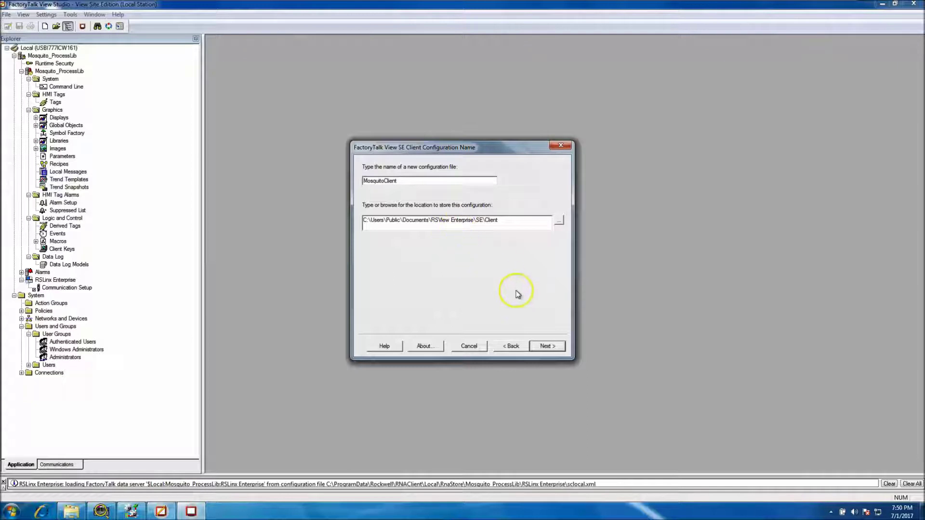
pyautogui.click(543, 346)
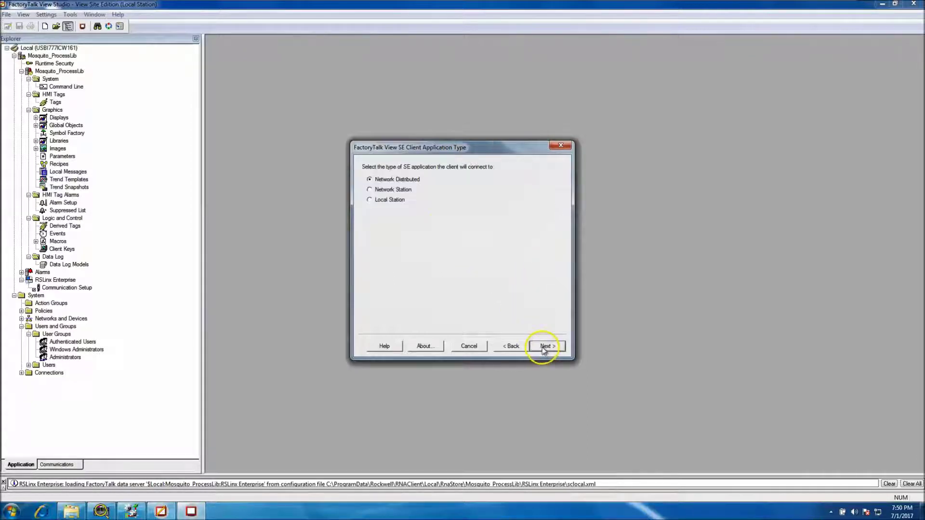
# Step: Set the client's application type to Local Station and connect it to the Mosquito_ProcessLib application
pyautogui.click(389, 200)
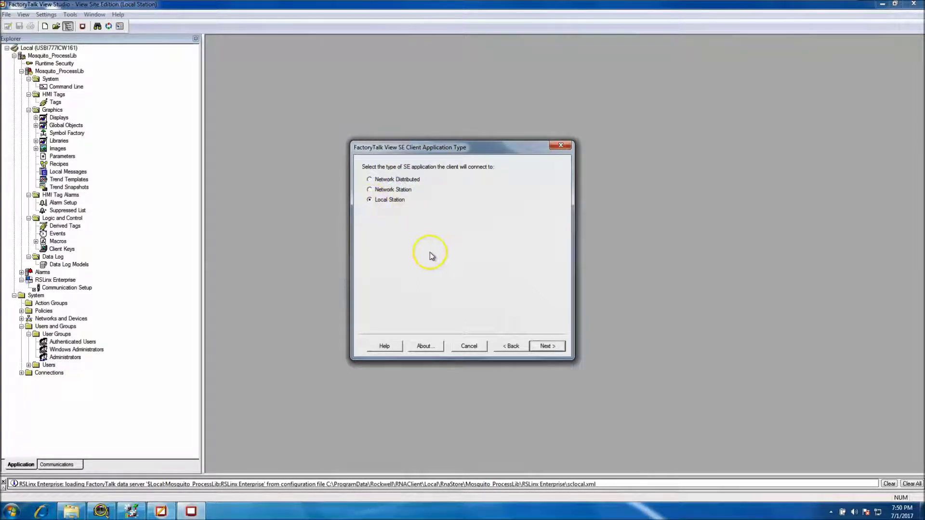
pyautogui.click(545, 346)
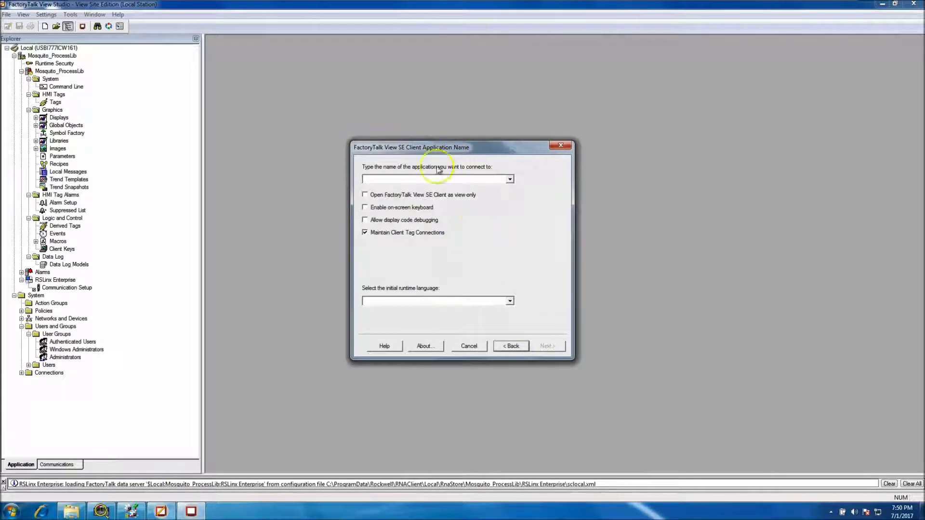
pyautogui.click(509, 179)
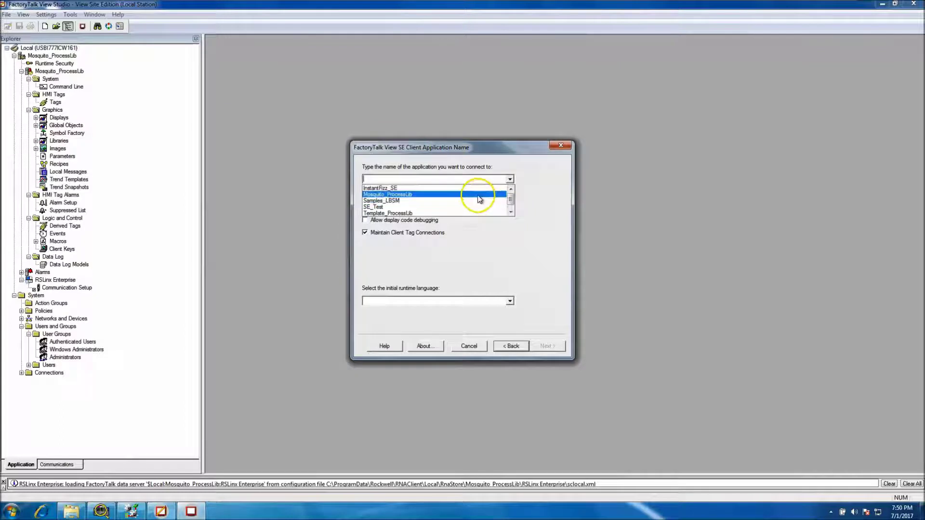
pyautogui.click(554, 196)
pyautogui.click(510, 179)
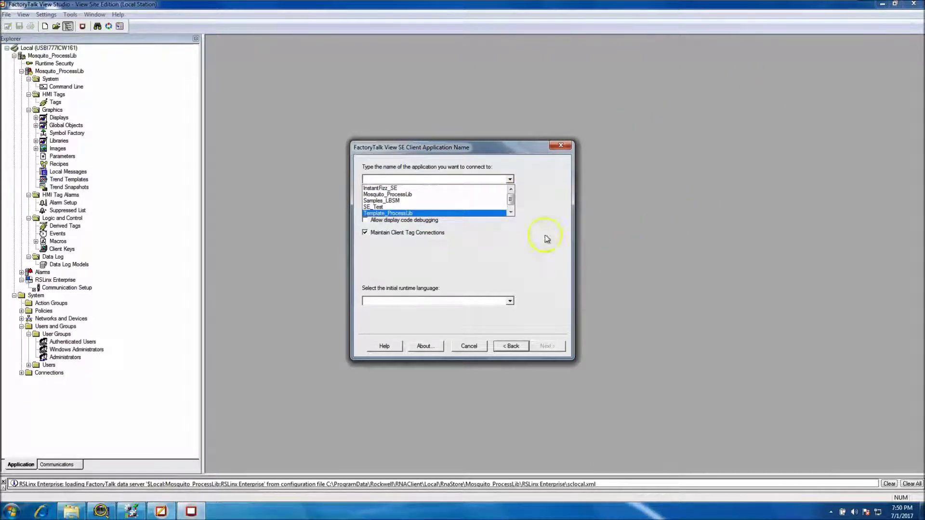
pyautogui.click(440, 195)
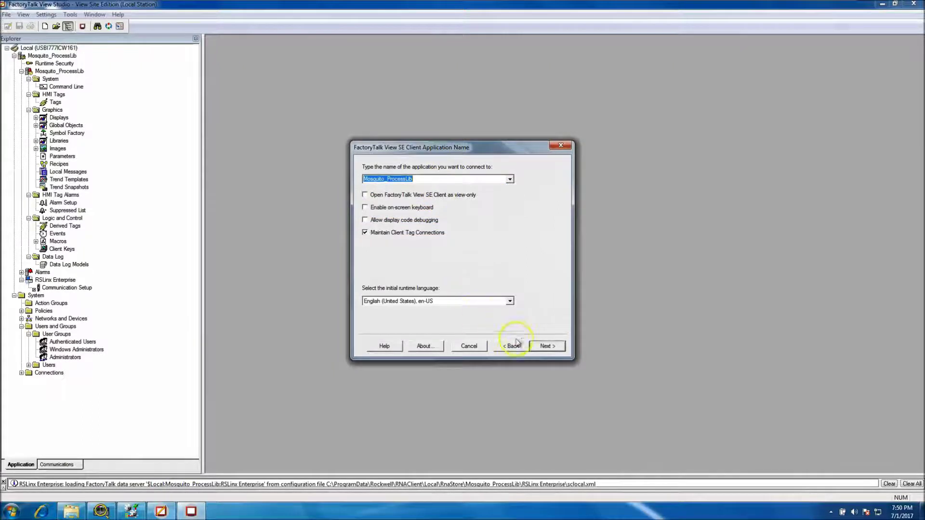
pyautogui.click(540, 347)
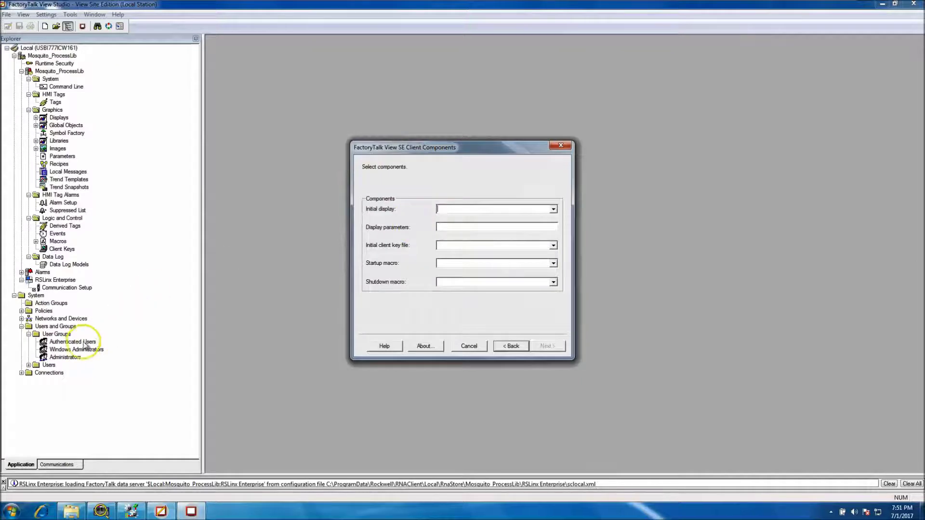
# Step: Look over the client's initial display and key file options, and examine the commands in the OklaxasMosquito_Client macro
pyautogui.click(553, 209)
pyautogui.click(505, 182)
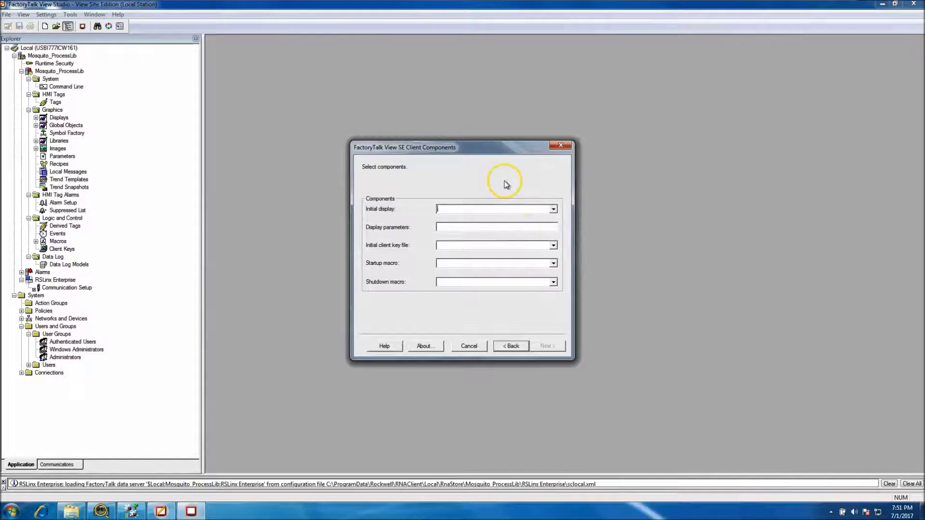
pyautogui.click(553, 246)
pyautogui.click(554, 246)
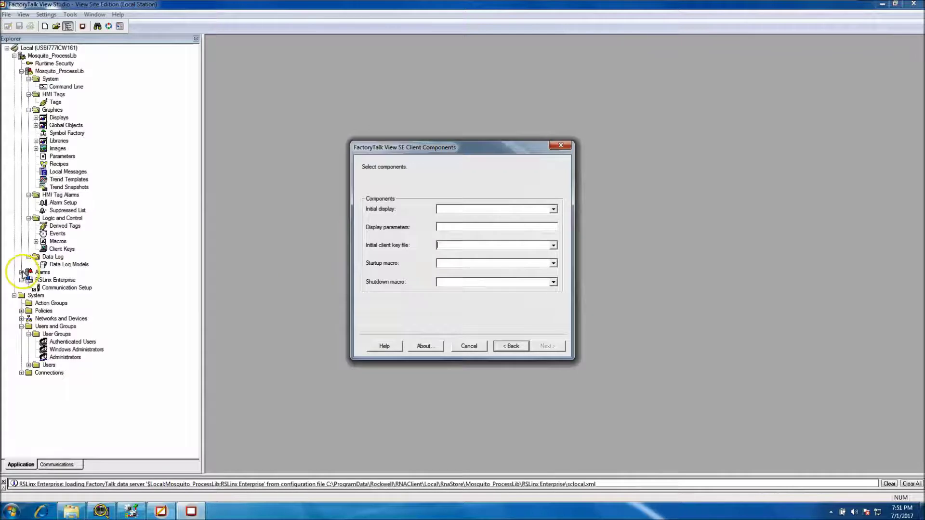
pyautogui.doubleClick(44, 241)
pyautogui.doubleClick(74, 257)
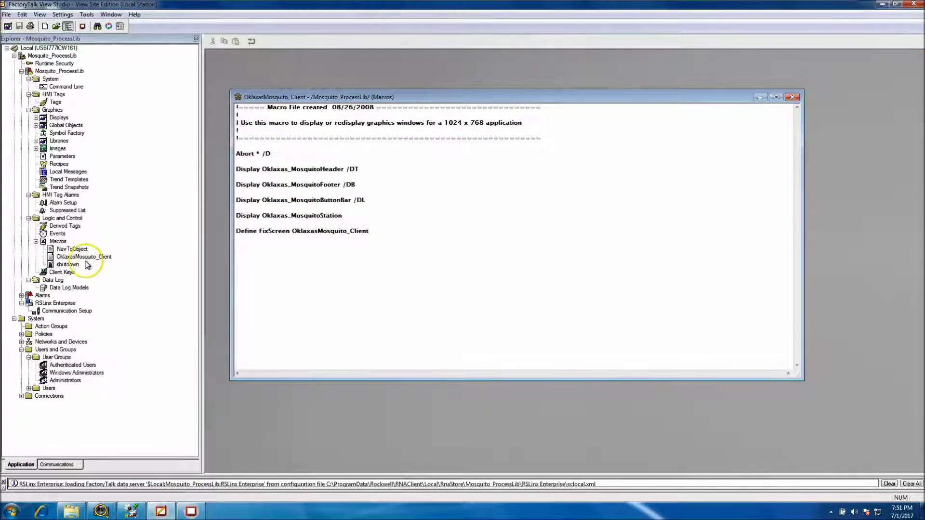
pyautogui.click(792, 97)
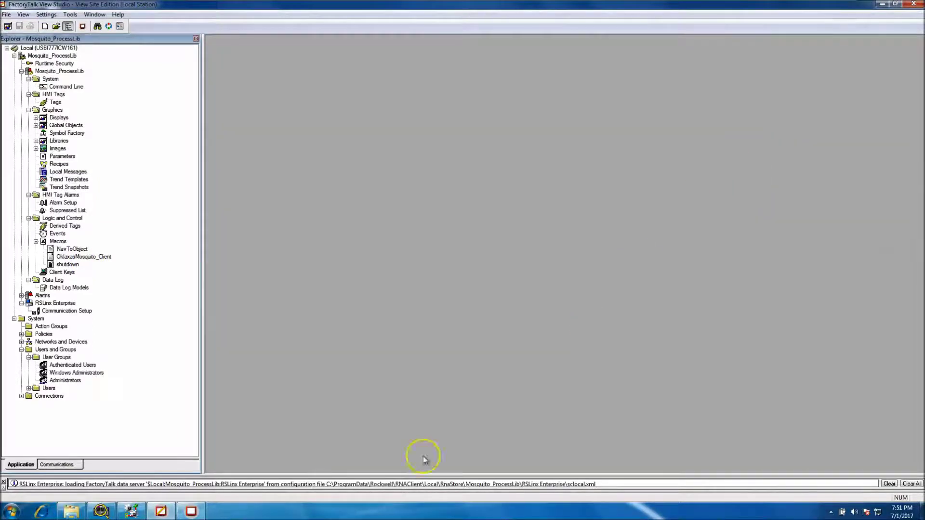
# Step: Assign OklaxasMosquito_Client as the client's startup macro and shutdown as its shutdown macro
pyautogui.click(192, 511)
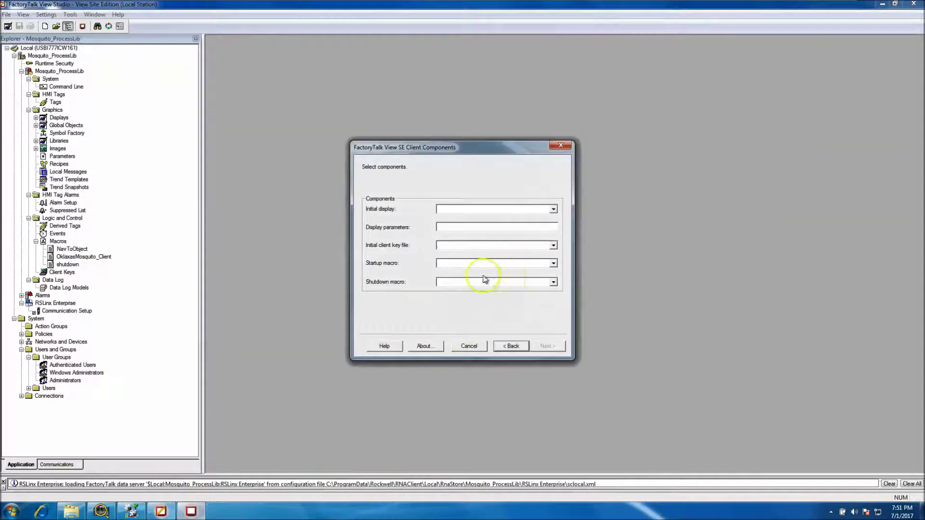
pyautogui.click(553, 263)
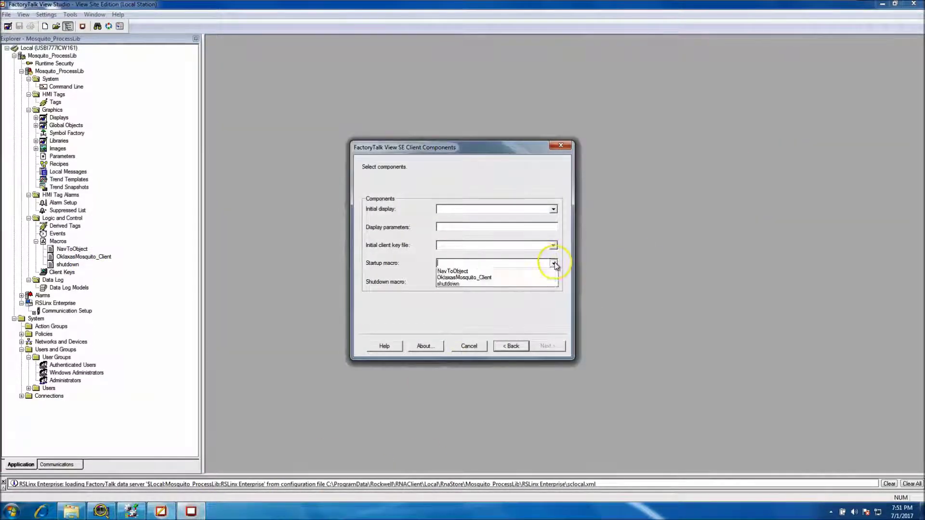
pyautogui.click(508, 278)
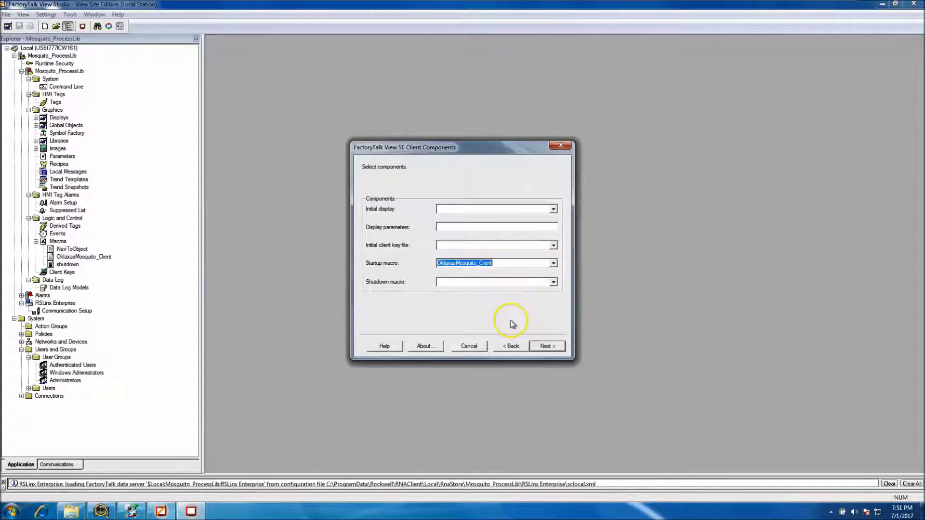
pyautogui.click(546, 347)
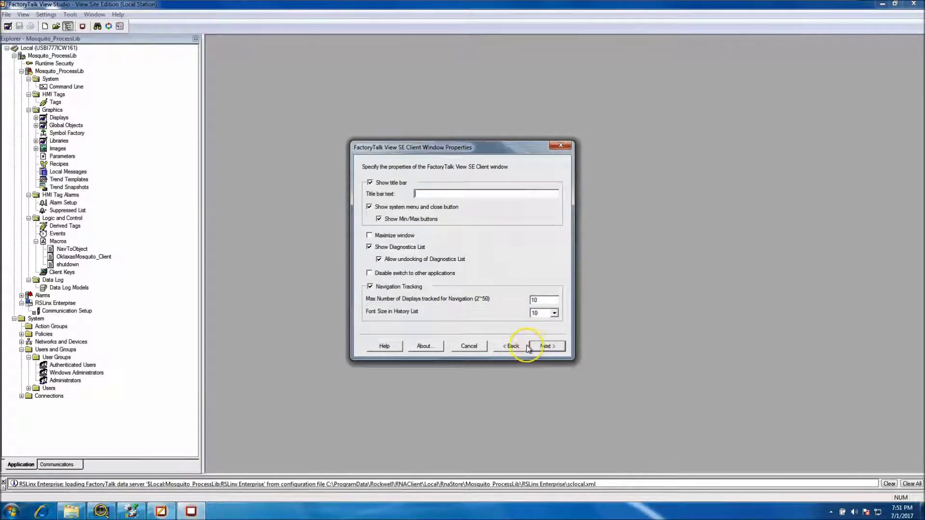
pyautogui.click(524, 346)
pyautogui.click(553, 282)
pyautogui.click(530, 304)
pyautogui.click(546, 346)
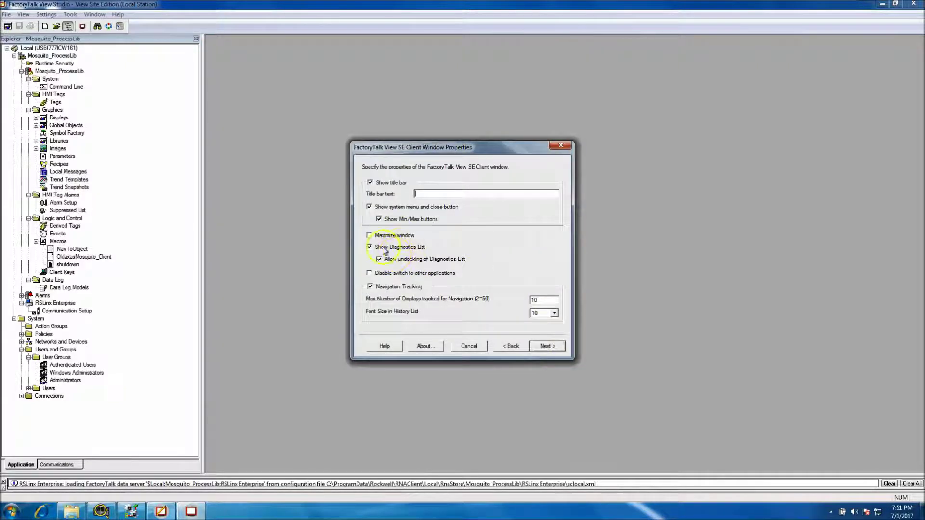
# Step: Hide the client's title bar, disallow undocking of the Diagnostics List, maximize the window, and finish the configuration to launch the client
pyautogui.click(370, 184)
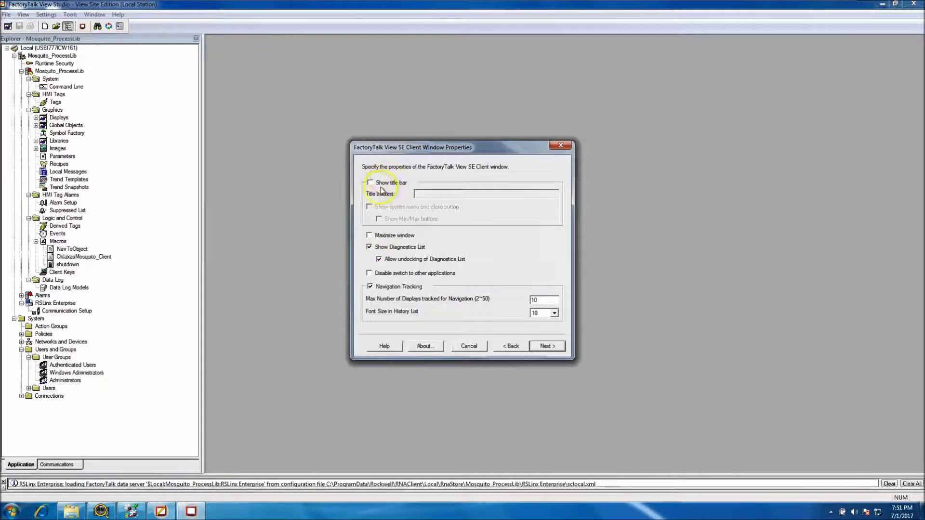
pyautogui.click(380, 260)
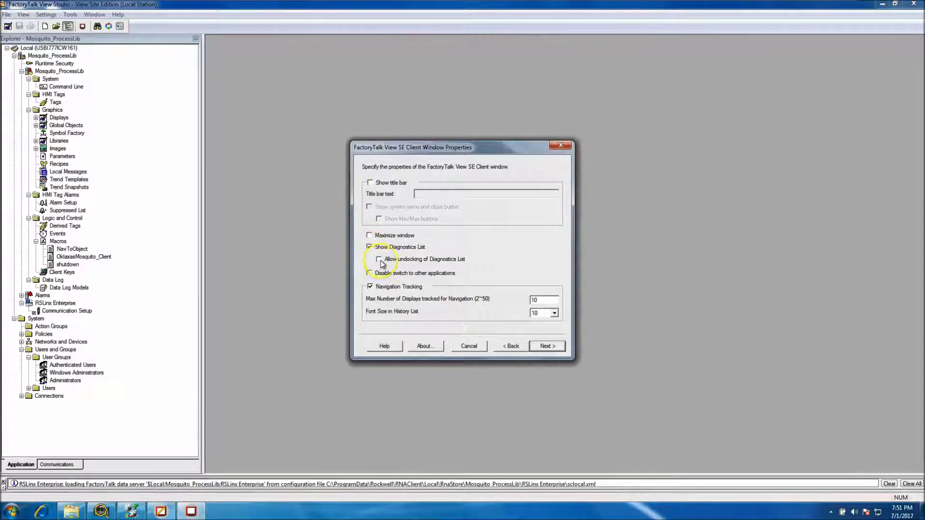
pyautogui.click(370, 236)
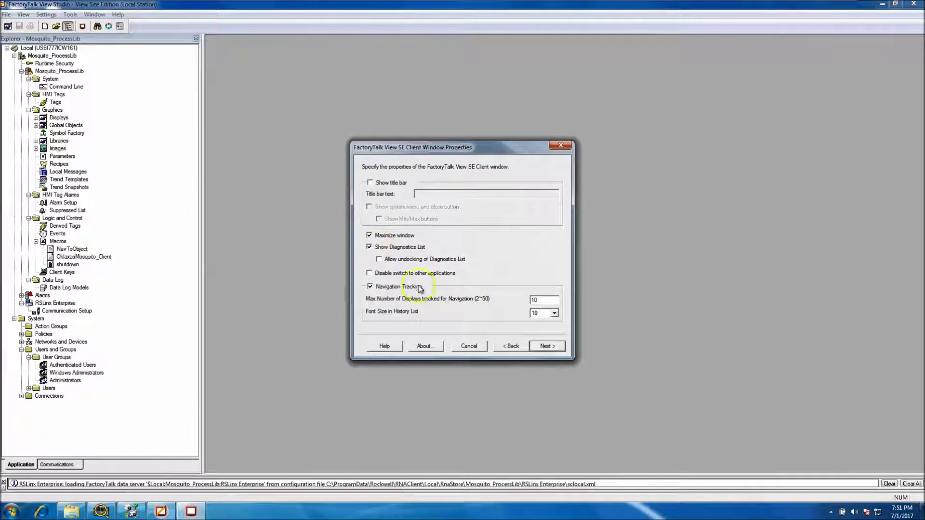
pyautogui.click(546, 347)
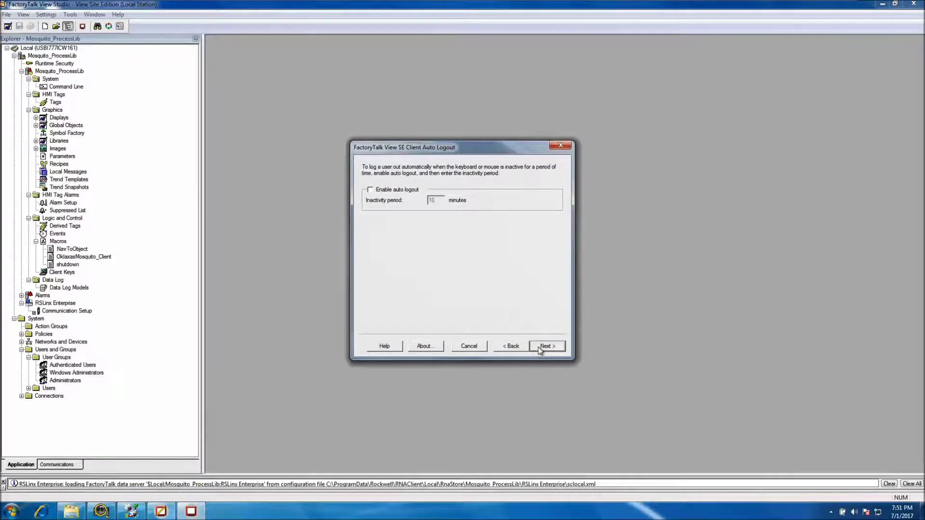
pyautogui.click(541, 347)
pyautogui.click(547, 346)
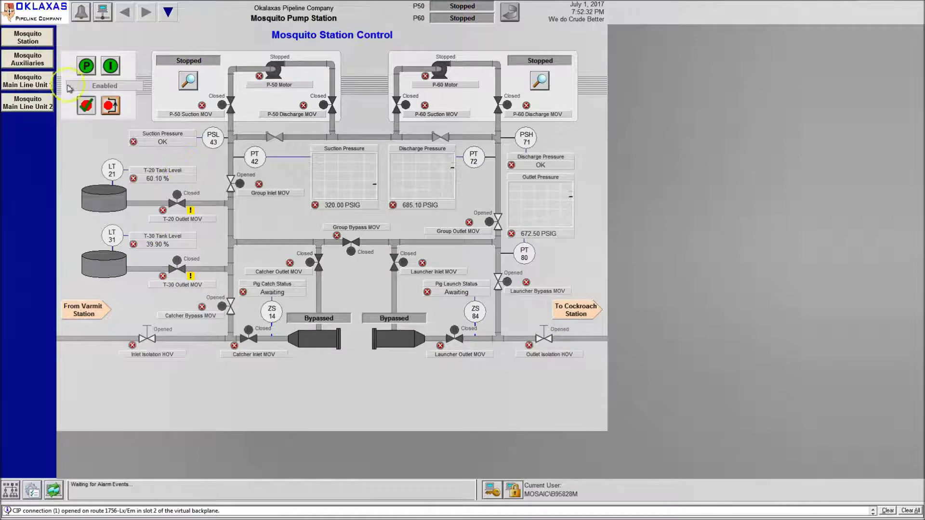
# Step: View the Mosquito Main Line Unit 1 and Mosquito Auxiliaries displays, and open the alarm summary in the running client
pyautogui.click(11, 490)
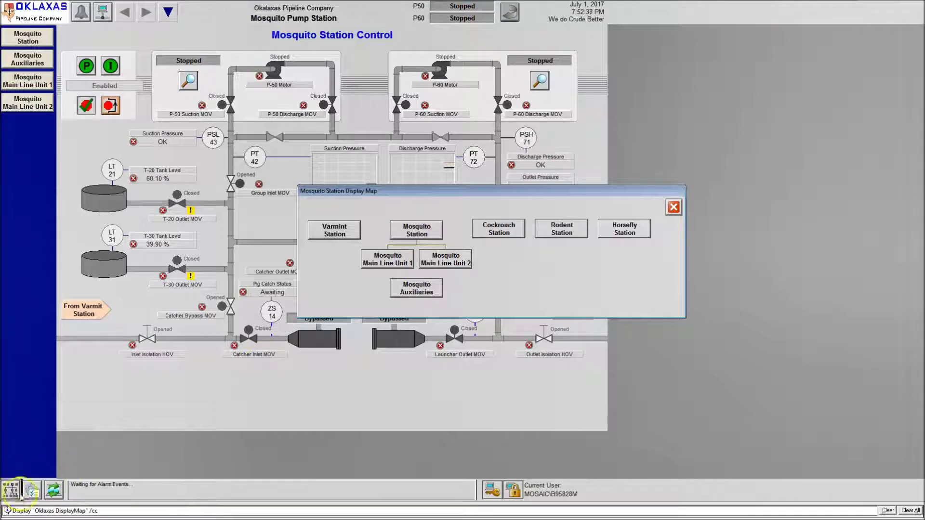
pyautogui.click(389, 263)
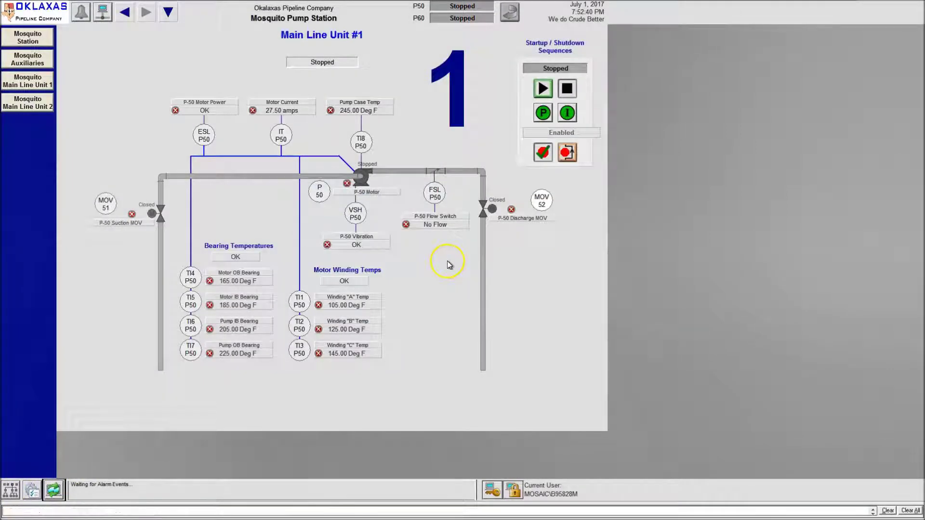
pyautogui.click(30, 59)
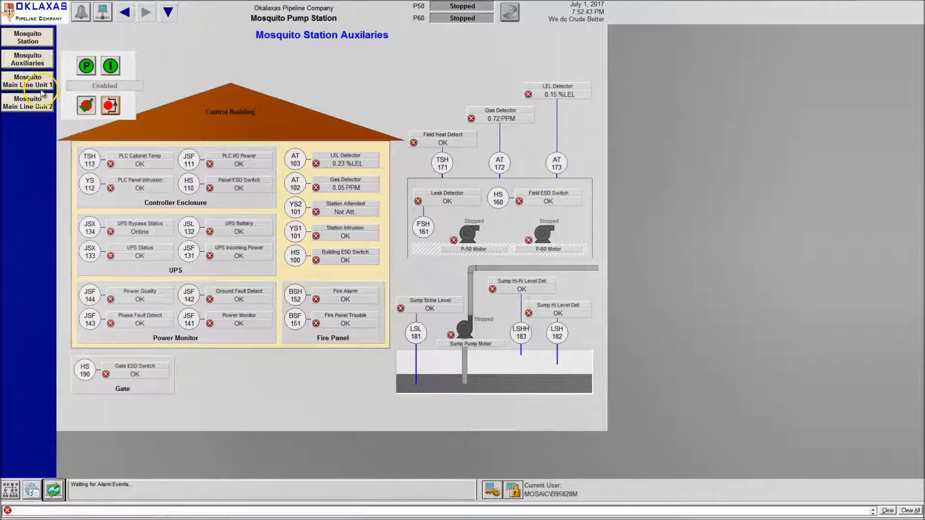
pyautogui.click(29, 81)
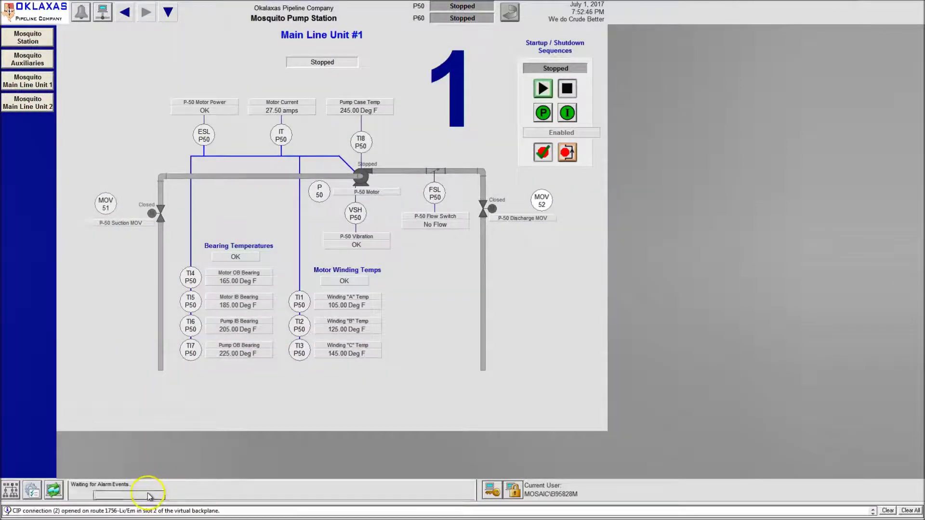
pyautogui.click(81, 11)
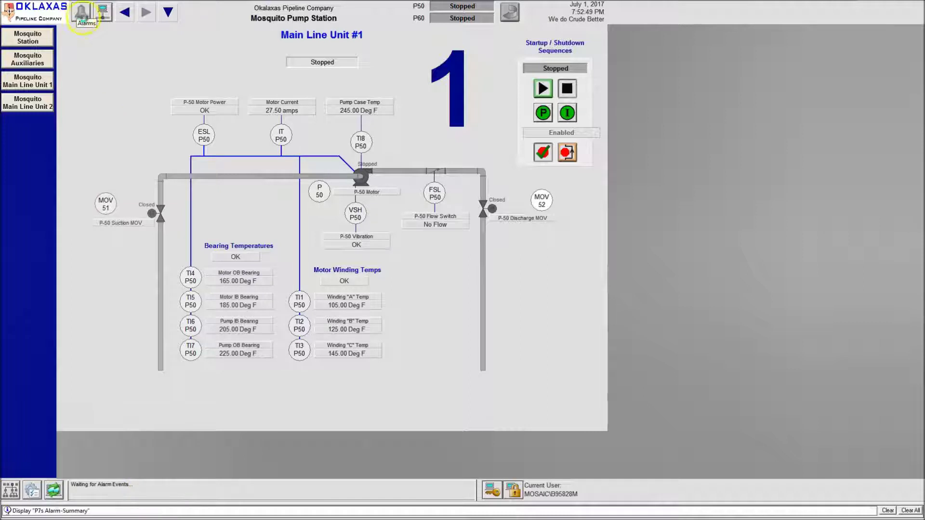
# Step: Reset the alarm summary, and start and confirm the startup sequences of Main Line Unit 1 and Main Line Unit 2
pyautogui.click(146, 41)
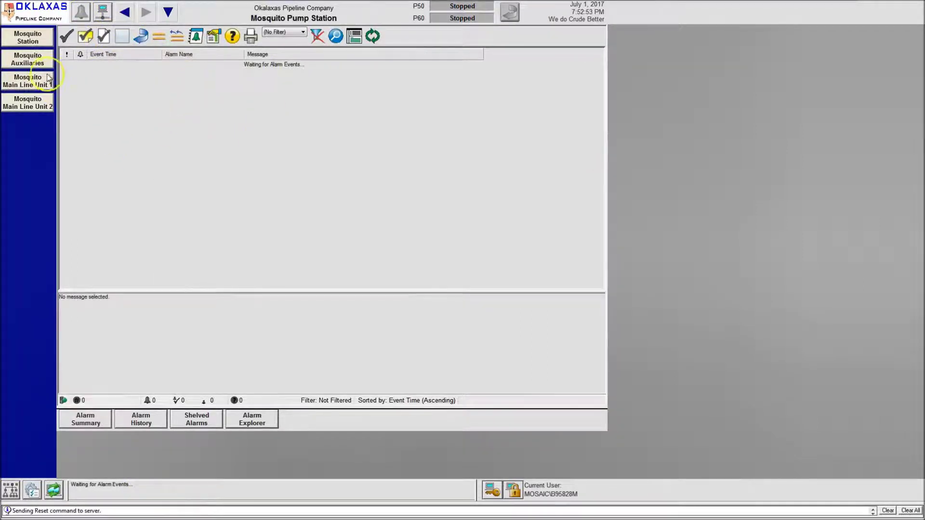
pyautogui.click(30, 80)
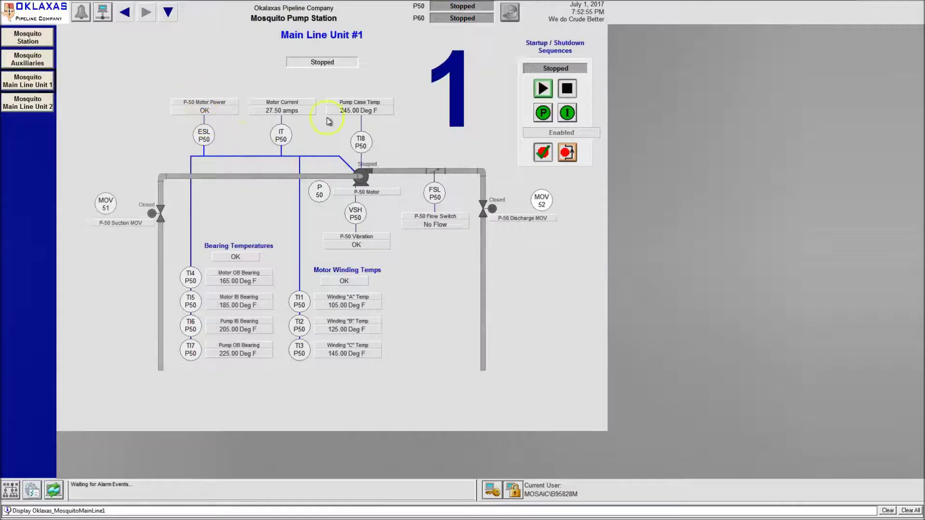
pyautogui.click(541, 89)
pyautogui.click(284, 97)
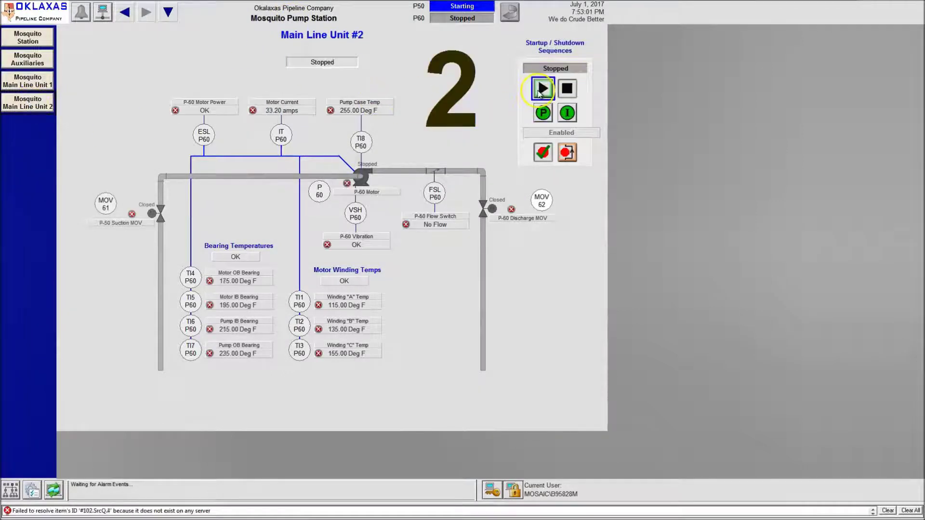
pyautogui.click(541, 89)
pyautogui.click(271, 89)
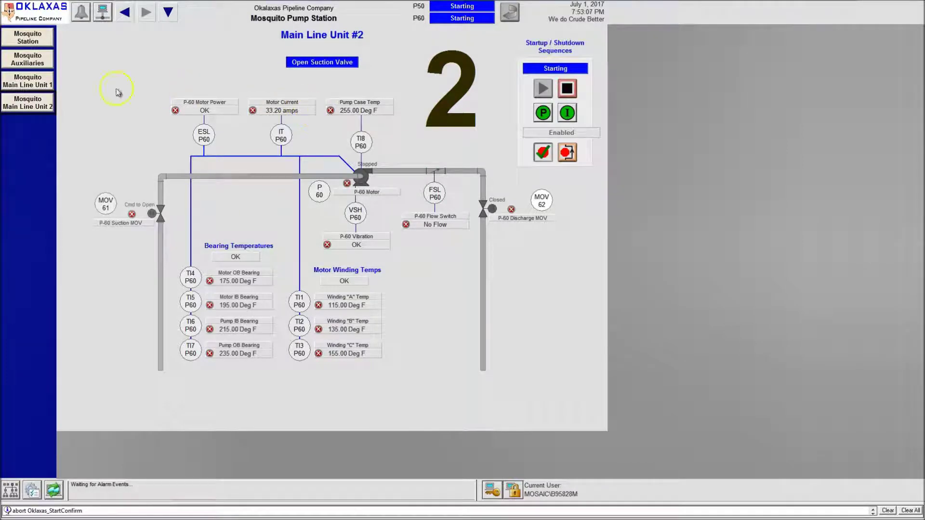
# Step: Follow the startup on the Mosquito Station and Main Line Unit 1 displays, checking the P-50 motor and P-50 discharge valve faceplates
pyautogui.click(35, 39)
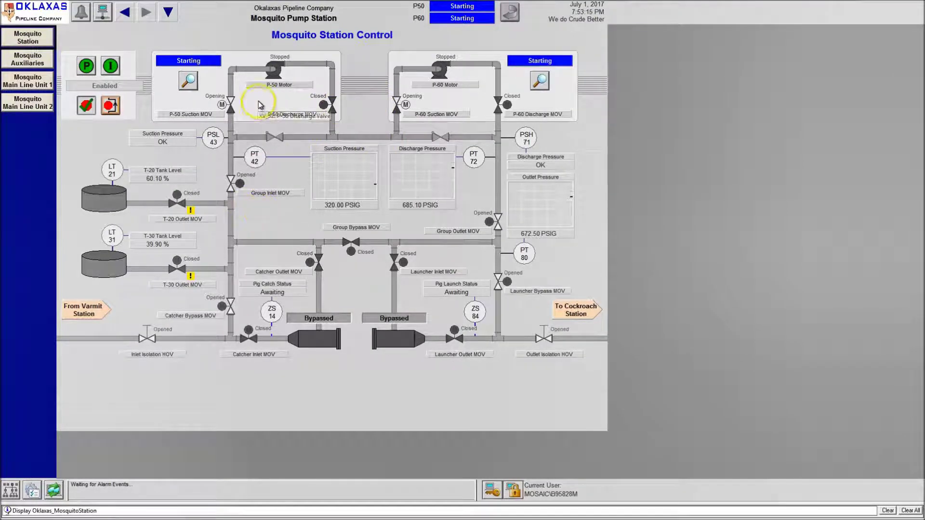
pyautogui.click(189, 80)
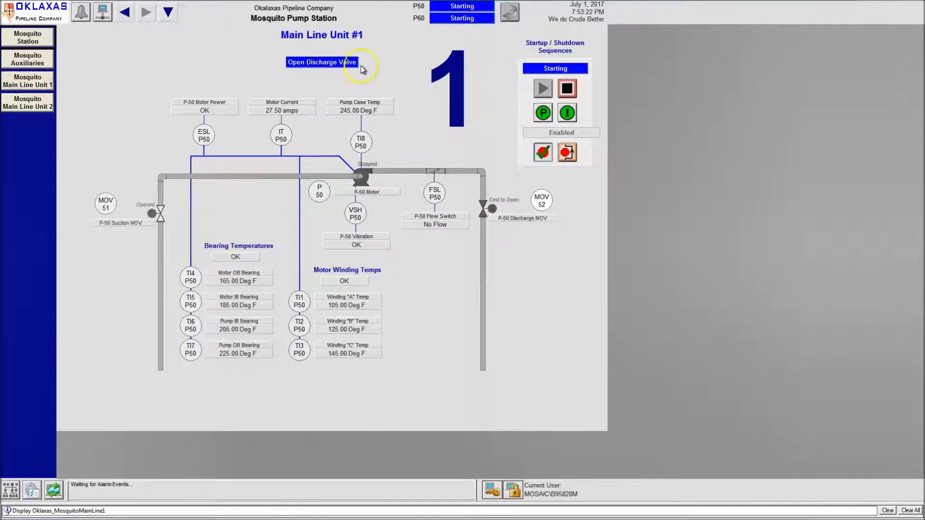
pyautogui.click(321, 194)
pyautogui.moveTo(186, 53); pyautogui.dragTo(563, 206)
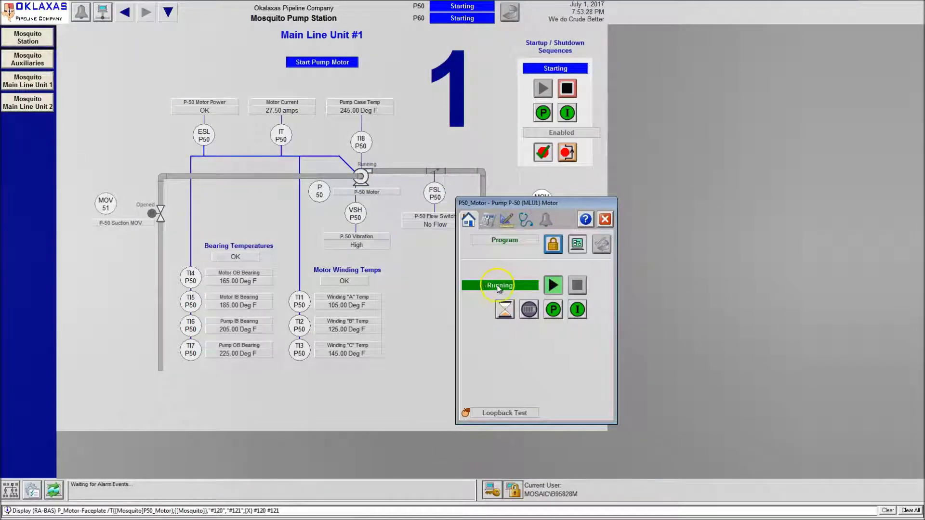
pyautogui.click(604, 219)
pyautogui.click(484, 208)
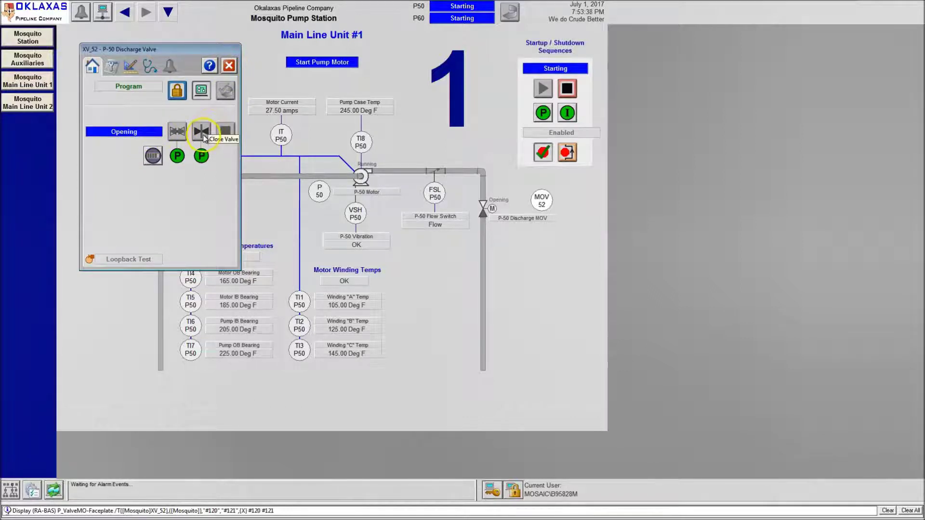
pyautogui.click(228, 65)
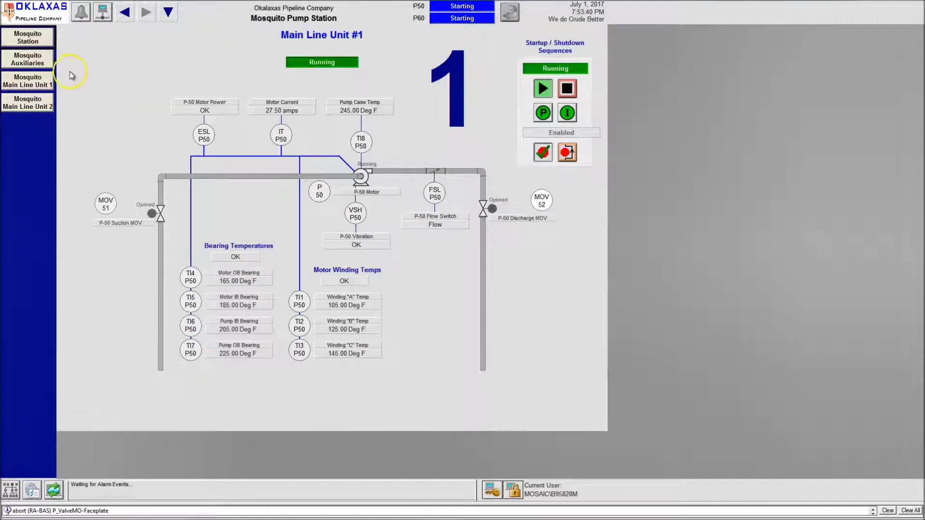
# Step: Open the P-50 suction valve faceplate from the Mosquito Station display and review its maintenance, diagnostics and alarm pages
pyautogui.click(45, 40)
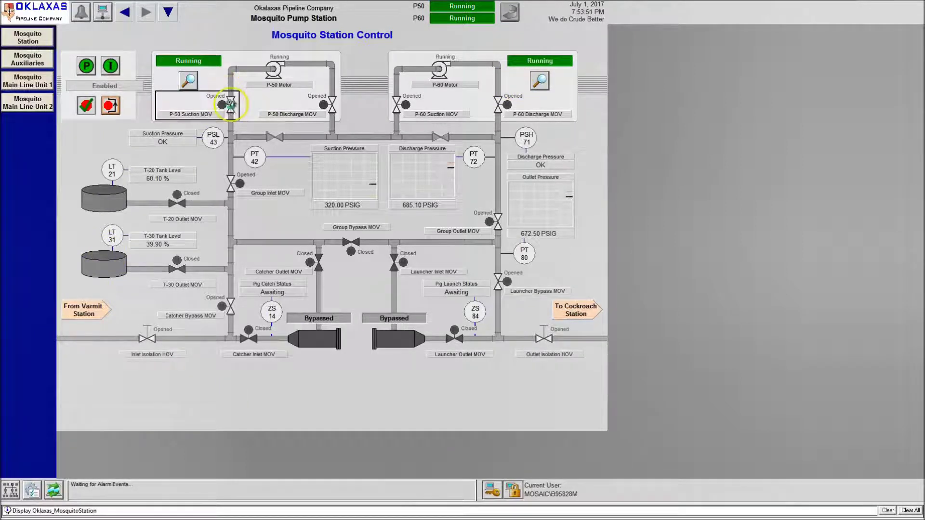
pyautogui.click(226, 103)
pyautogui.moveTo(179, 46); pyautogui.dragTo(250, 175)
pyautogui.click(181, 188)
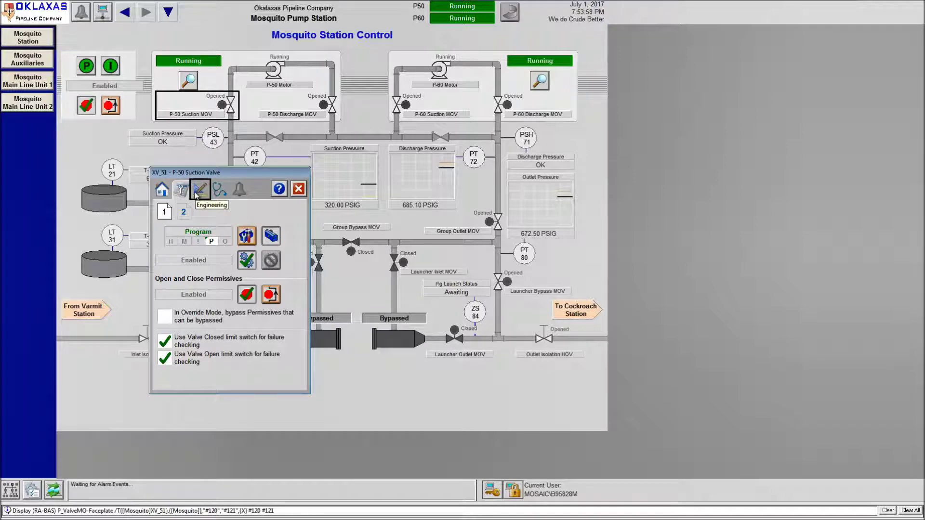
pyautogui.click(95, 469)
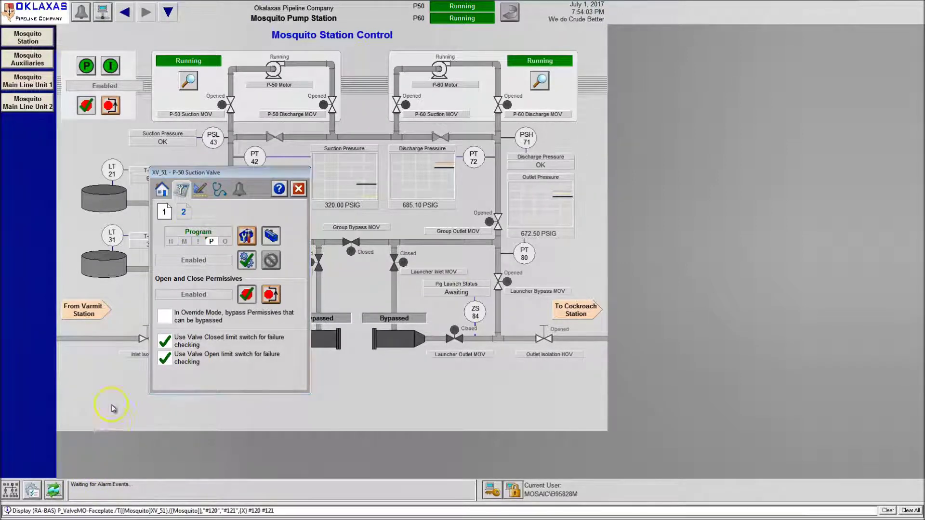
pyautogui.click(218, 192)
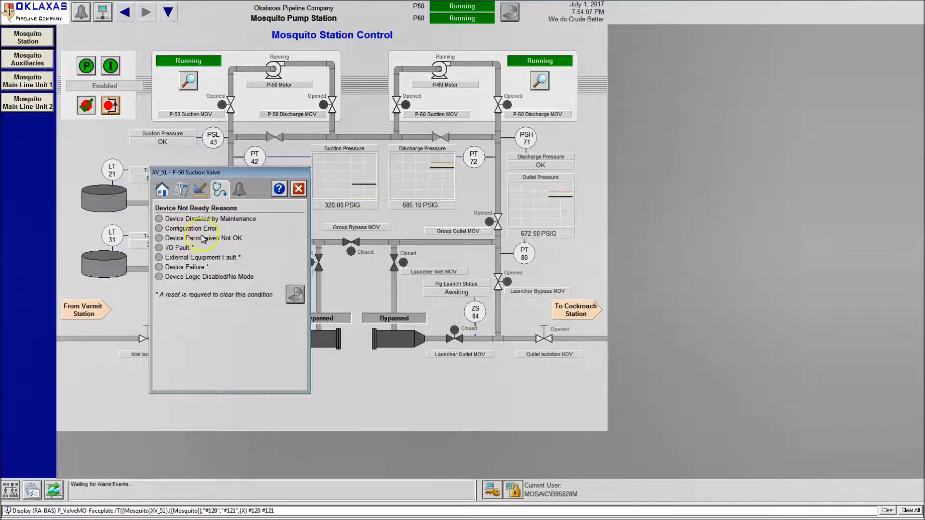
pyautogui.click(239, 190)
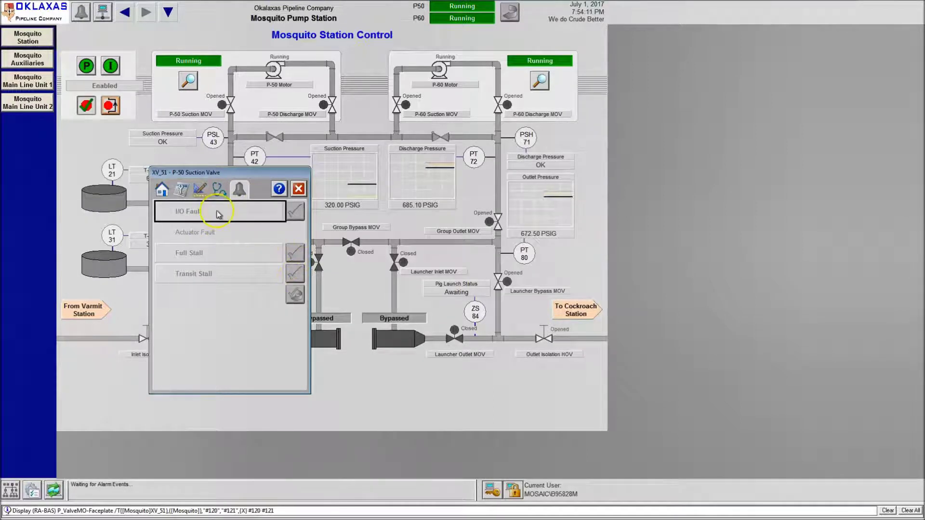
# Step: Set Operator as the P-50 suction valve's default mode in its engineering mode configuration
pyautogui.click(200, 189)
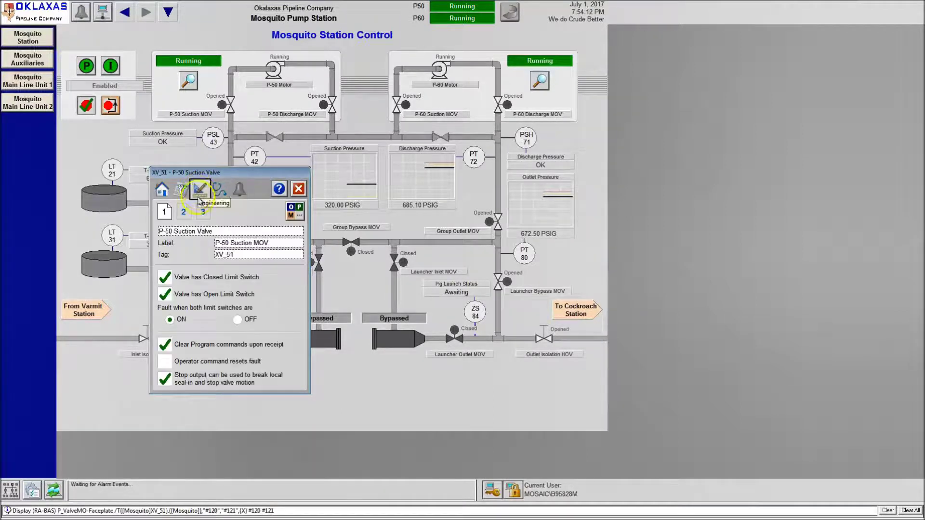
pyautogui.click(295, 211)
pyautogui.click(195, 136)
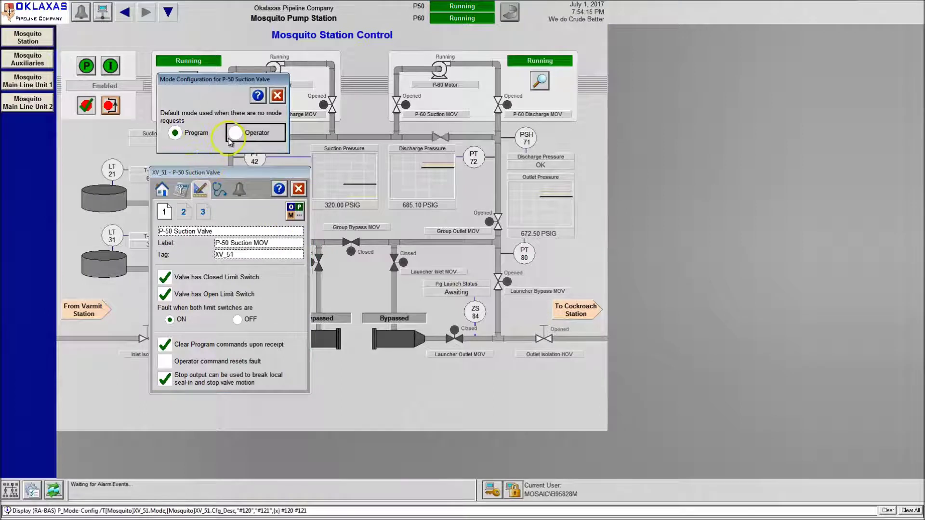
pyautogui.click(277, 95)
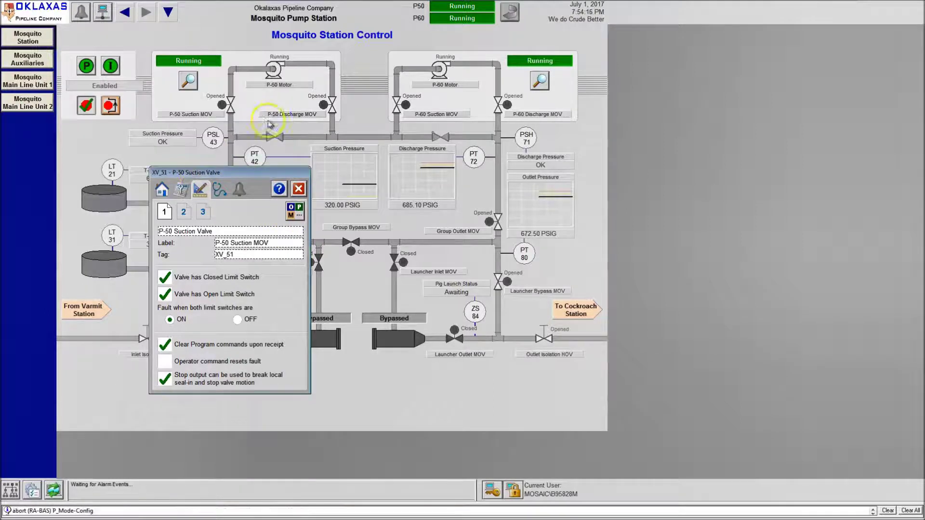
pyautogui.click(295, 211)
pyautogui.click(237, 139)
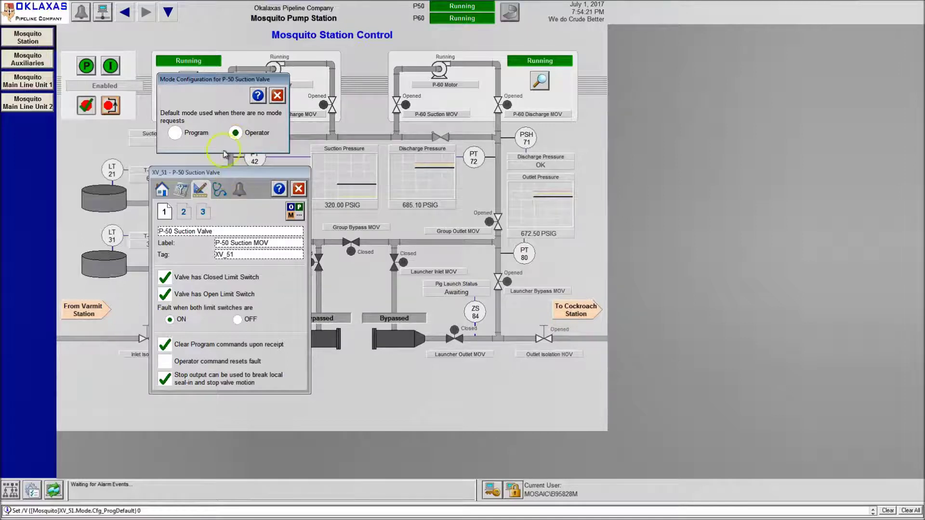
# Step: Lock the P-50 suction valve in Operator mode and command it to close
pyautogui.click(181, 189)
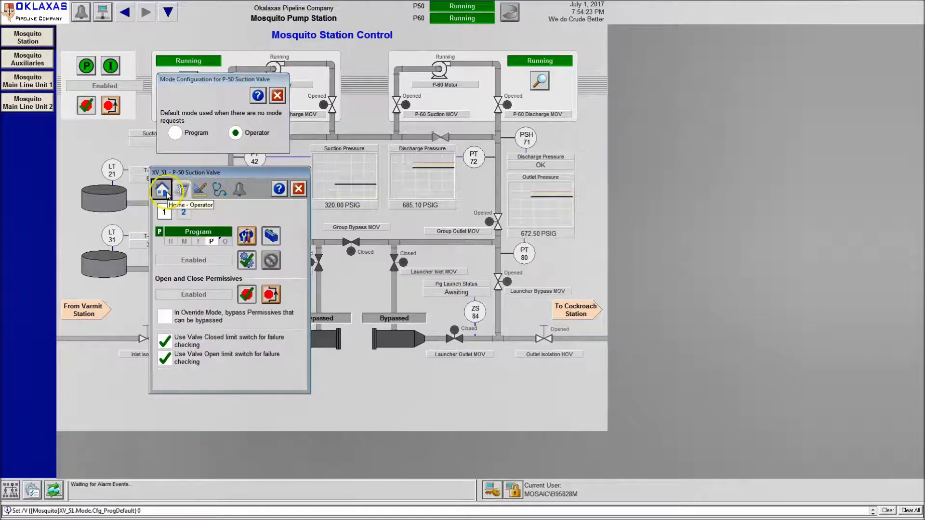
pyautogui.click(162, 189)
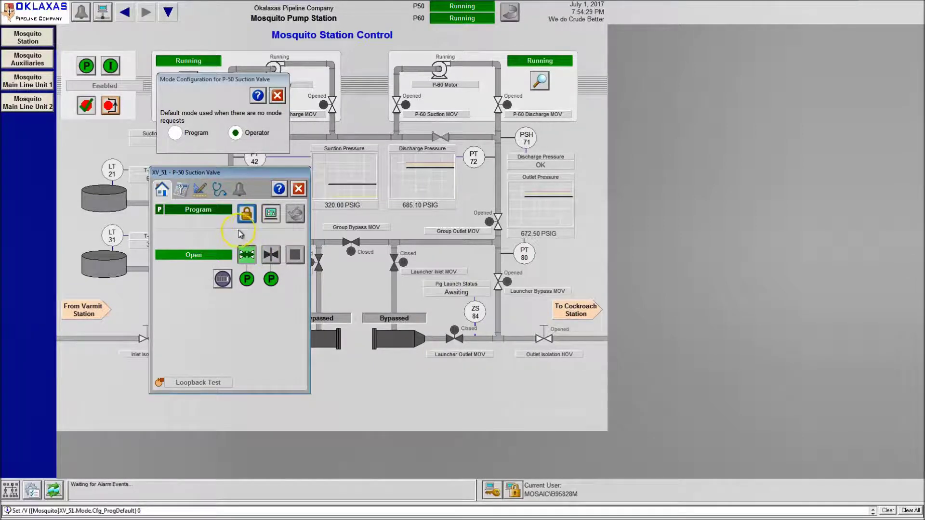
pyautogui.click(267, 220)
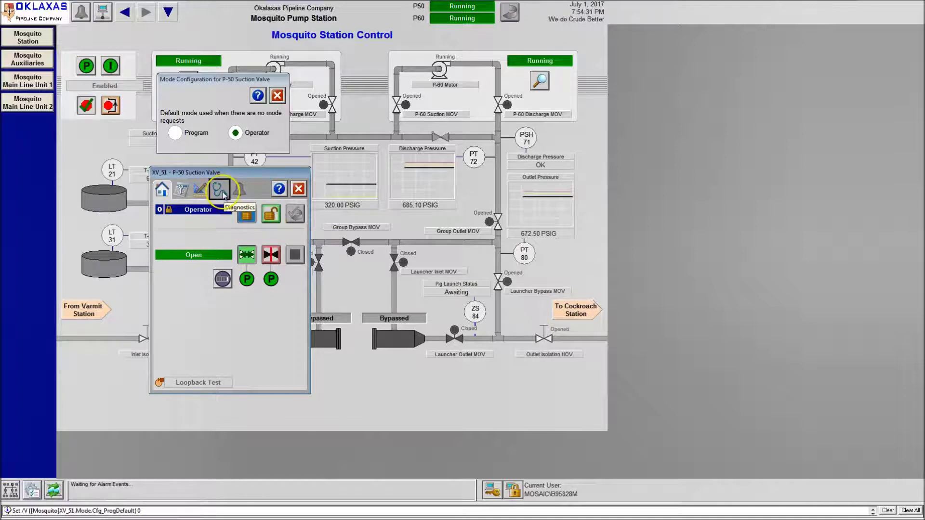
pyautogui.click(246, 279)
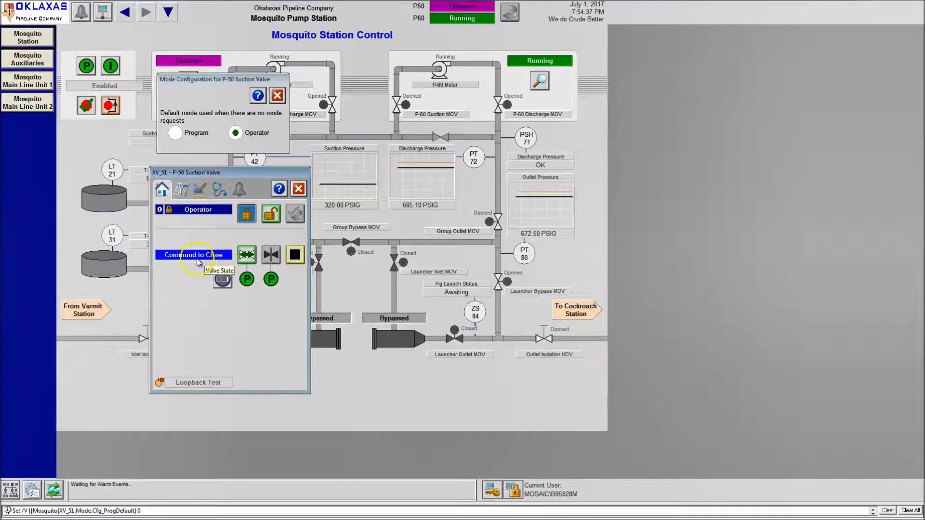
# Step: Reopen the P-50 suction valve, return it to Program mode, and close its faceplate and mode configuration
pyautogui.click(181, 189)
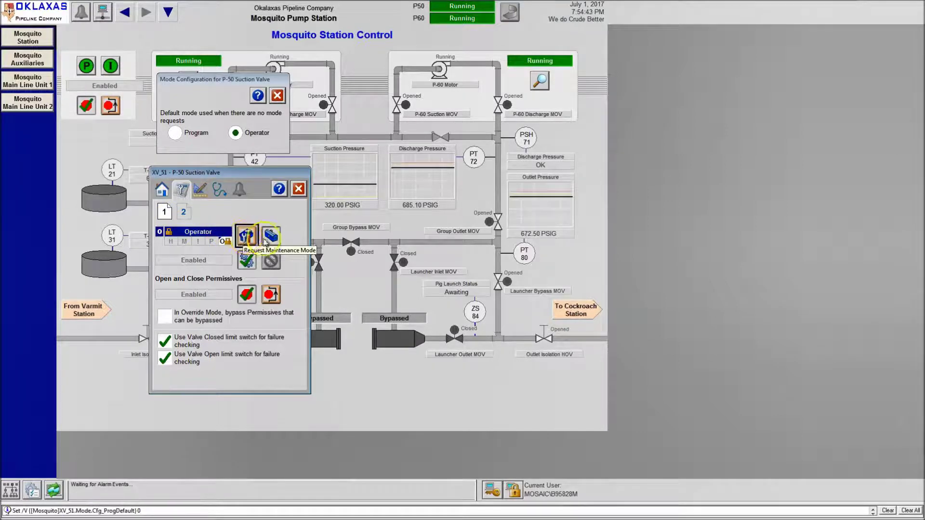
pyautogui.click(161, 189)
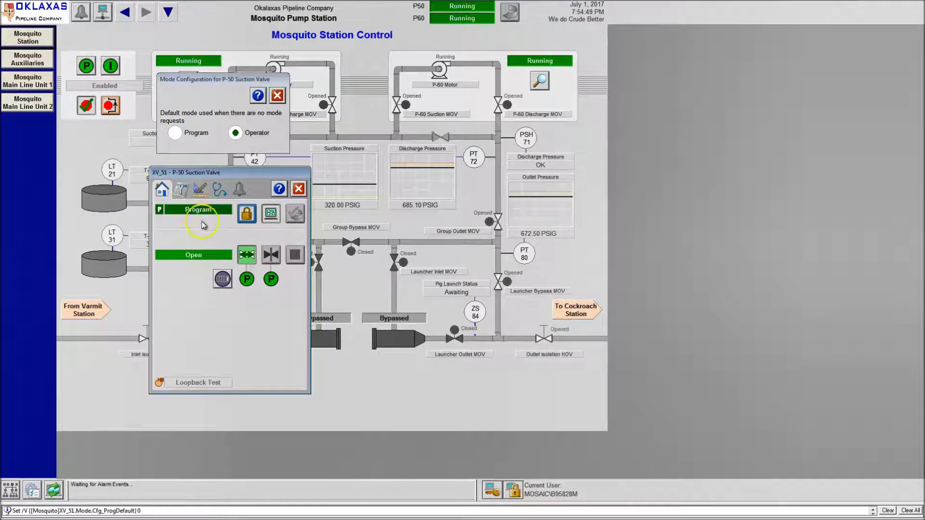
pyautogui.click(299, 189)
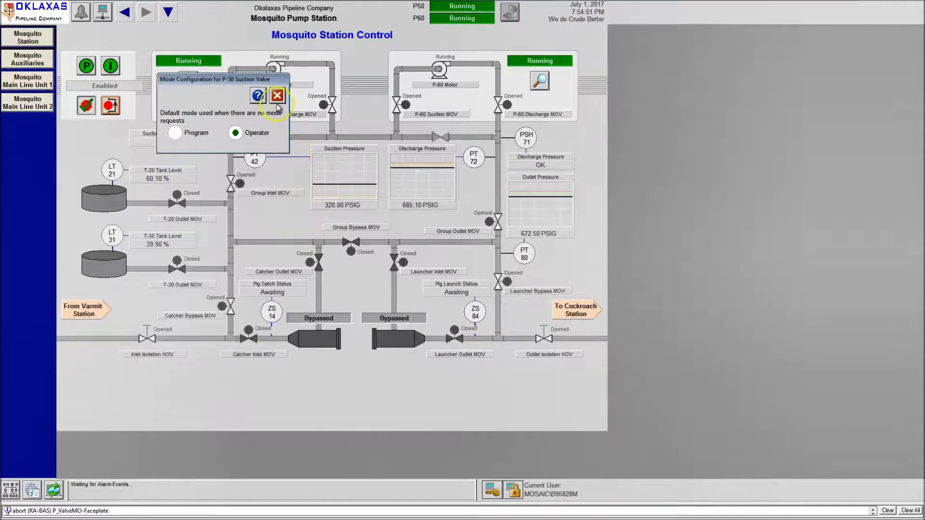
pyautogui.click(277, 96)
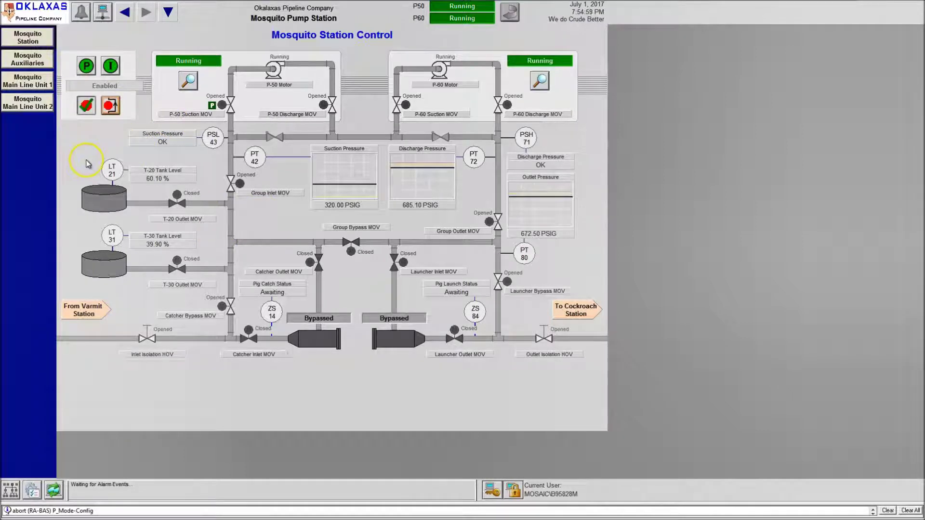
# Step: Switch to the controller project in RSLogix 5000 and expand the Pump_P50 program under Task_B_100ms
pyautogui.press('super')
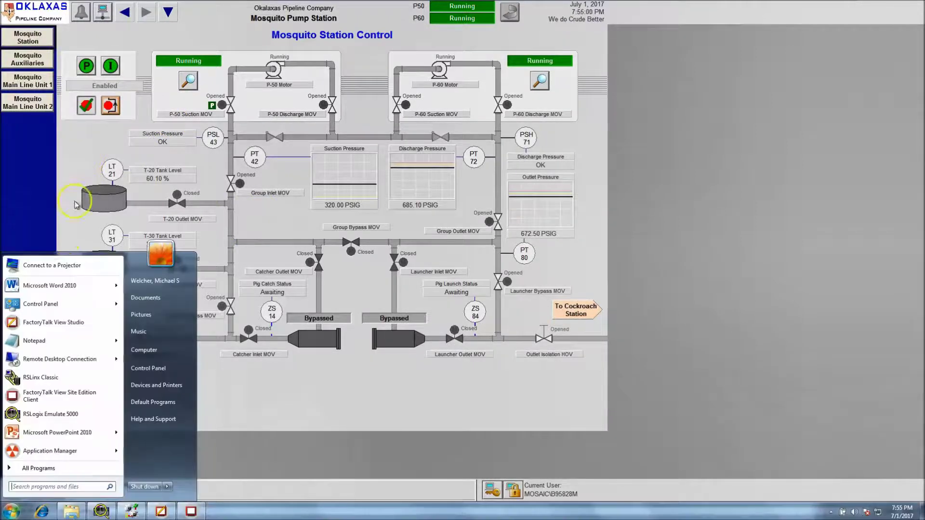
pyautogui.click(132, 511)
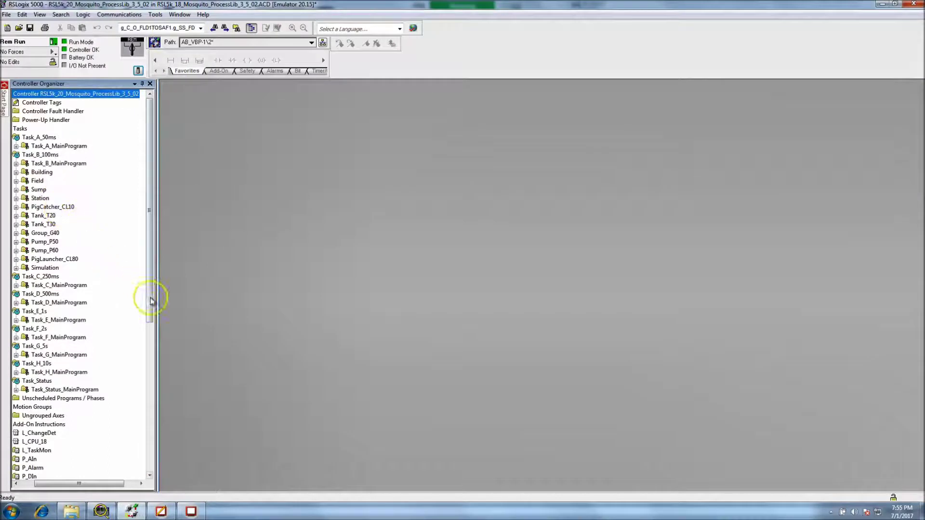
pyautogui.moveTo(93, 484); pyautogui.dragTo(77, 483)
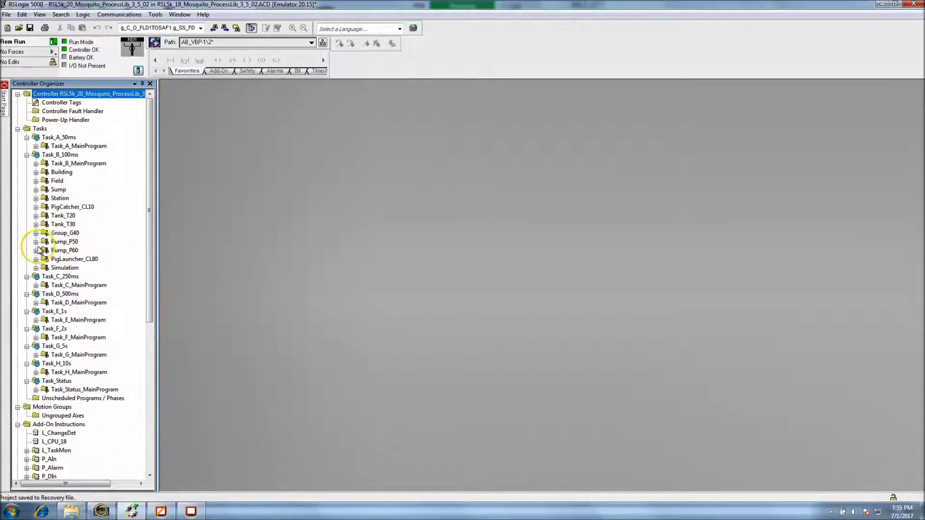
pyautogui.click(35, 242)
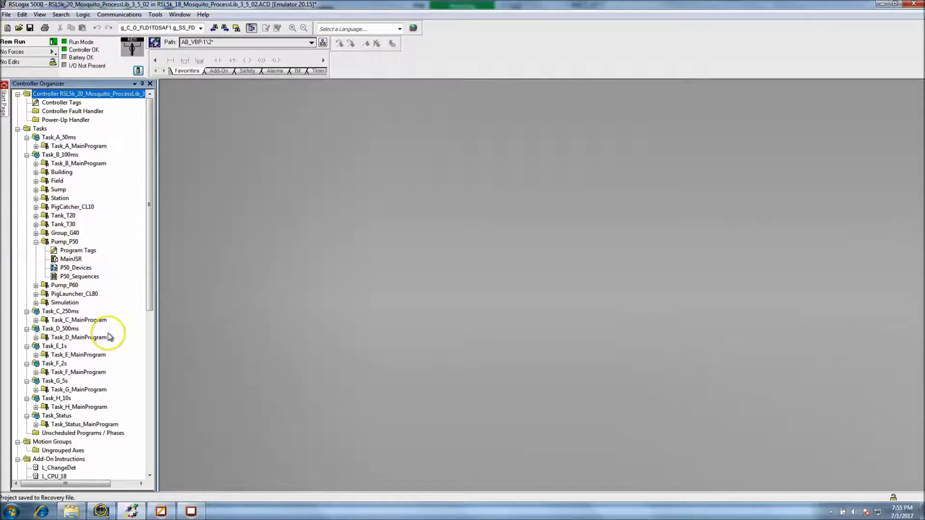
# Step: Return to the SE client and look over the maintenance and operator pages of the P-50 motor faceplate
pyautogui.click(191, 511)
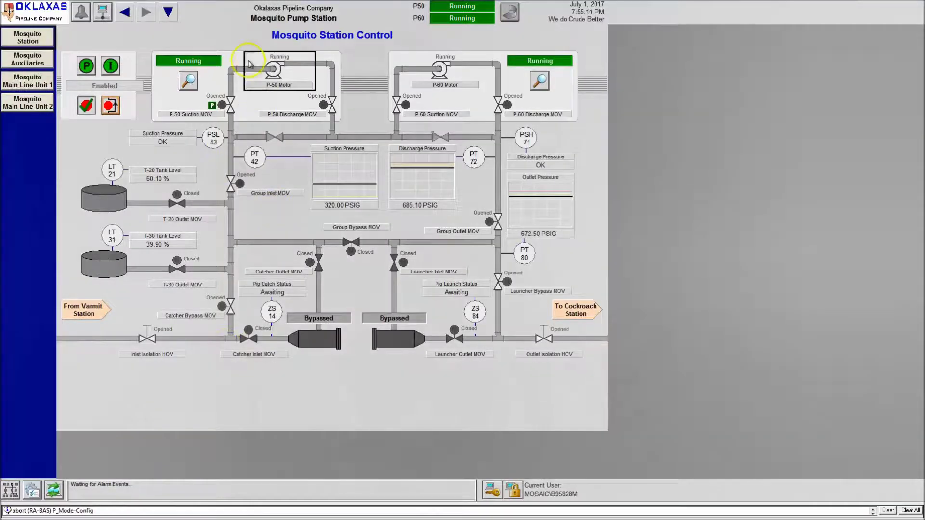
pyautogui.click(280, 71)
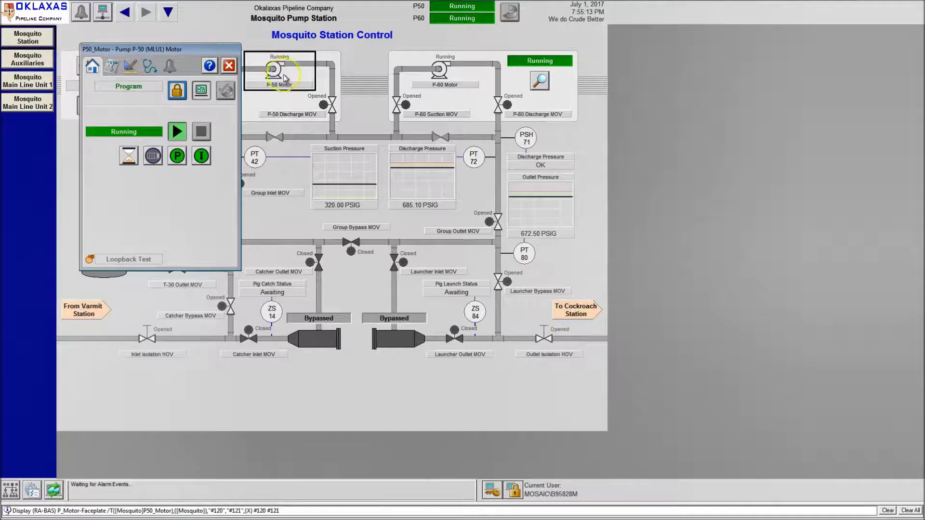
pyautogui.moveTo(145, 51); pyautogui.dragTo(296, 184)
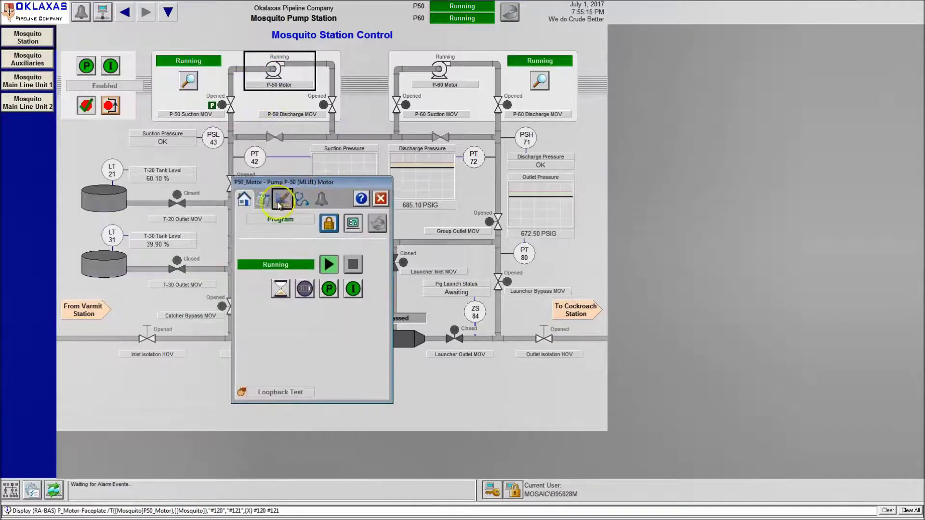
pyautogui.click(258, 205)
pyautogui.click(245, 200)
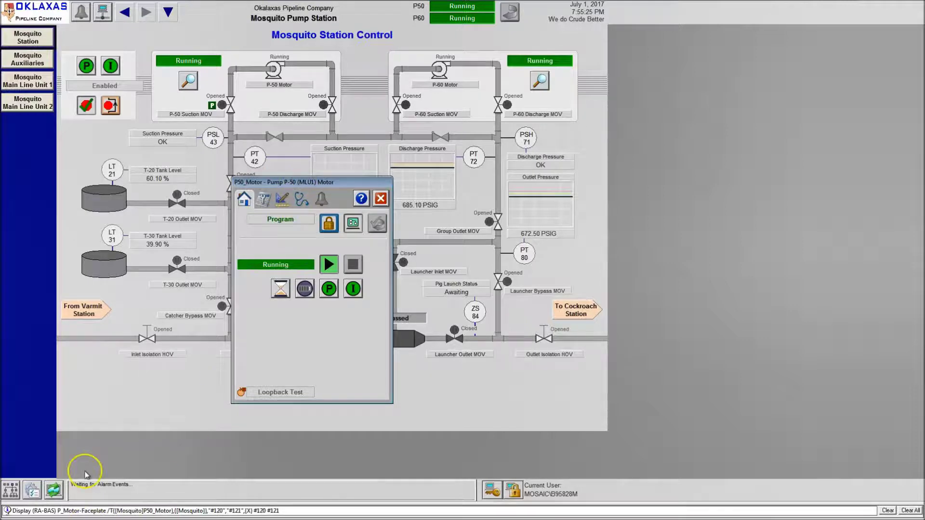
# Step: Switch to RSLogix 5000, open the P50_Devices routine and look through its function block sheets up to the P50_Motor block on the Pump Motor sheet
pyautogui.press('super')
pyautogui.click(131, 510)
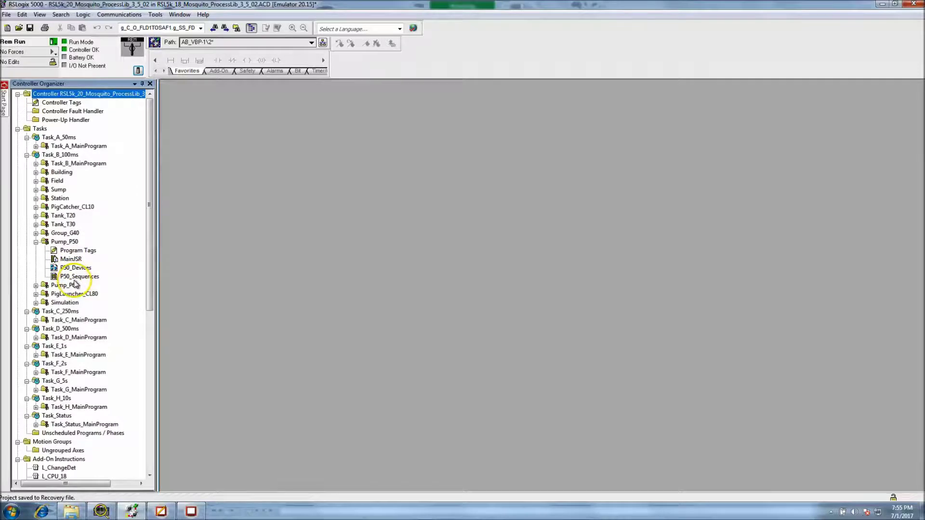
pyautogui.doubleClick(79, 268)
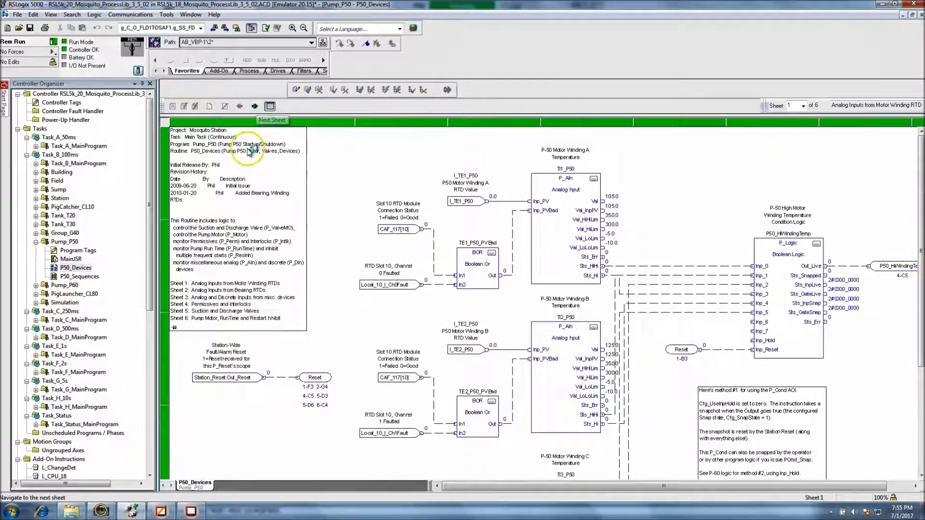
pyautogui.click(254, 106)
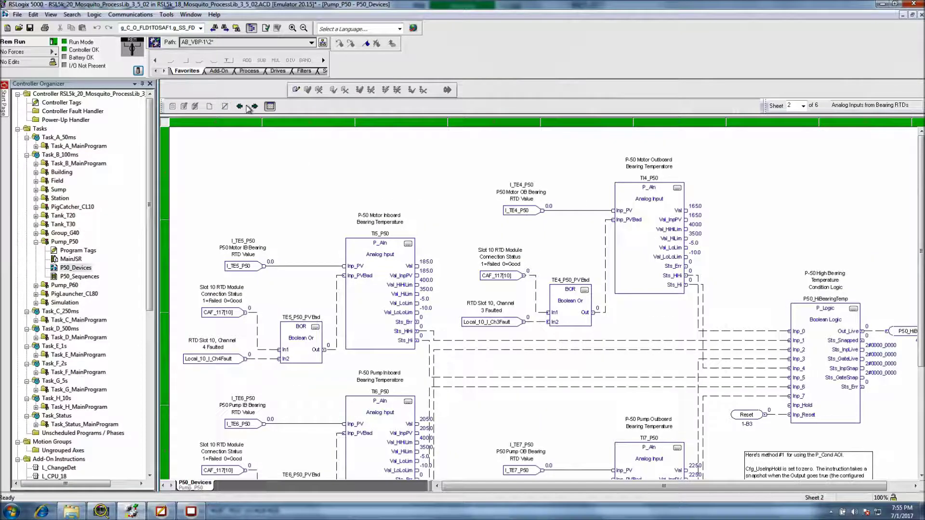
pyautogui.click(255, 106)
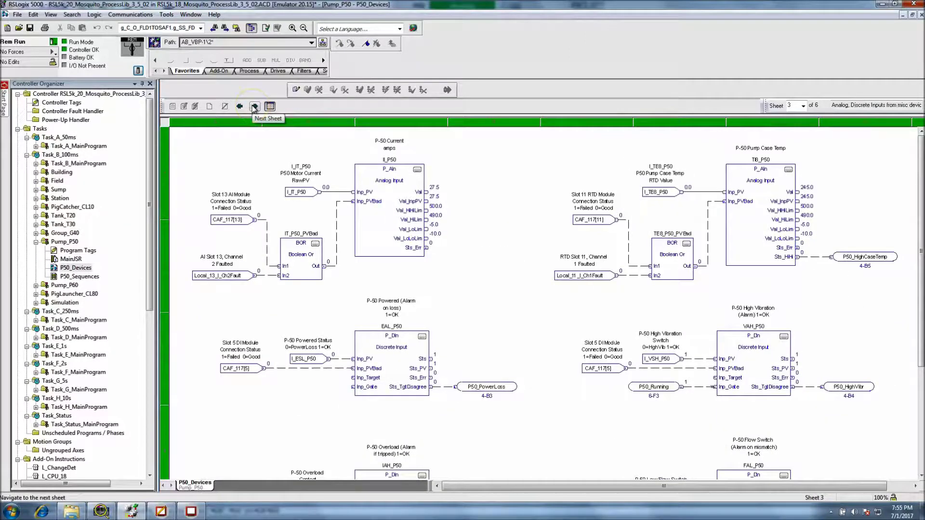
pyautogui.click(254, 107)
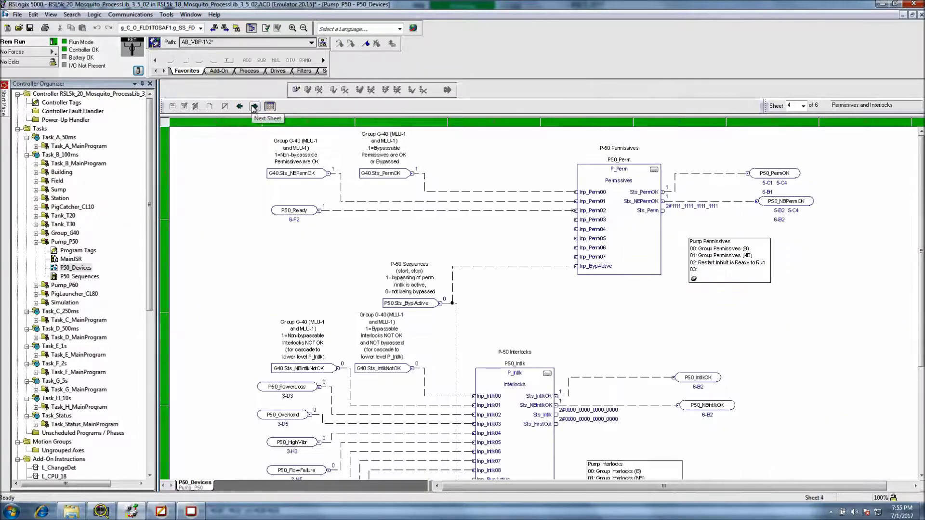
pyautogui.click(254, 106)
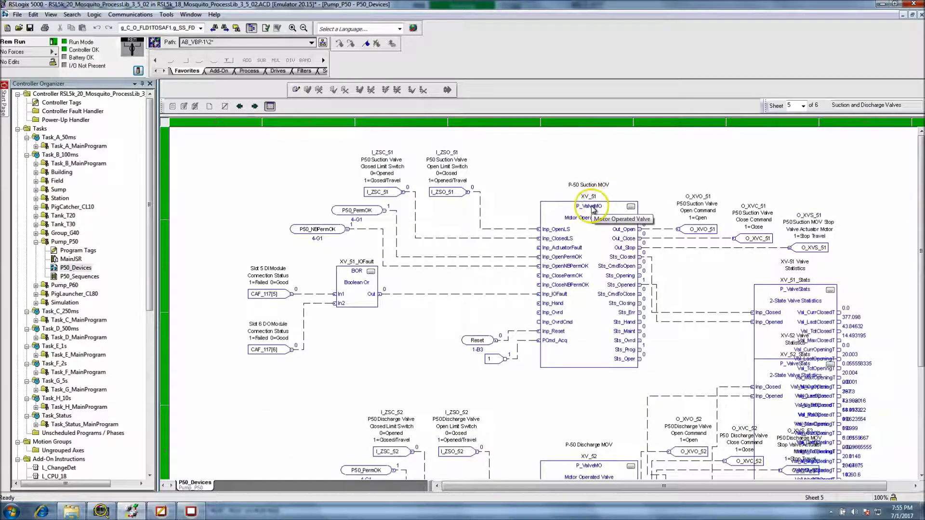
pyautogui.click(255, 107)
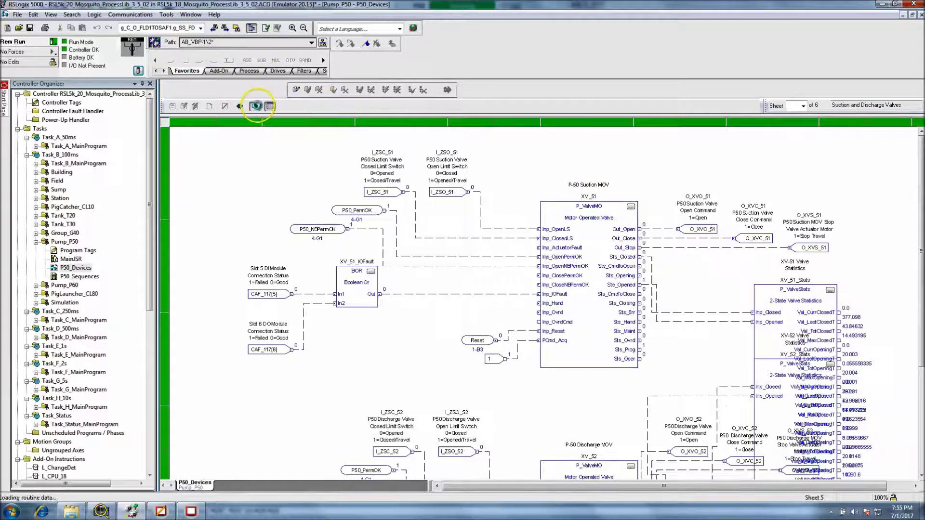
pyautogui.click(516, 217)
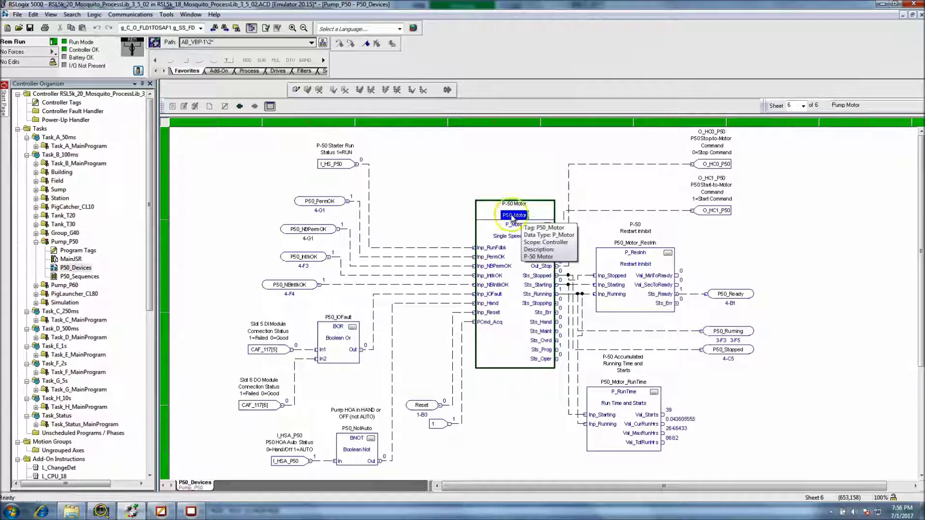
# Step: Return to the SE client and review the P-50 motor faceplate's maintenance, engineering, diagnostic and alarm pages, ending on its operator page
pyautogui.click(191, 511)
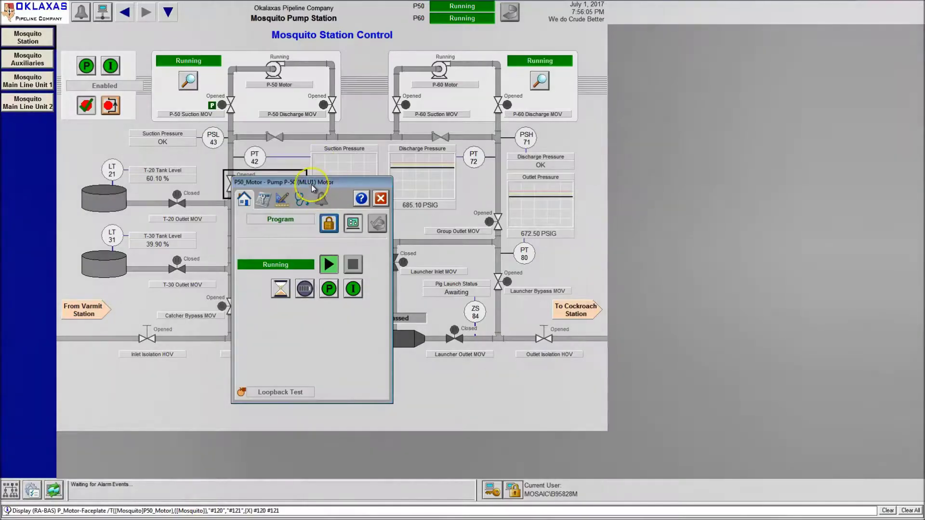
pyautogui.click(264, 200)
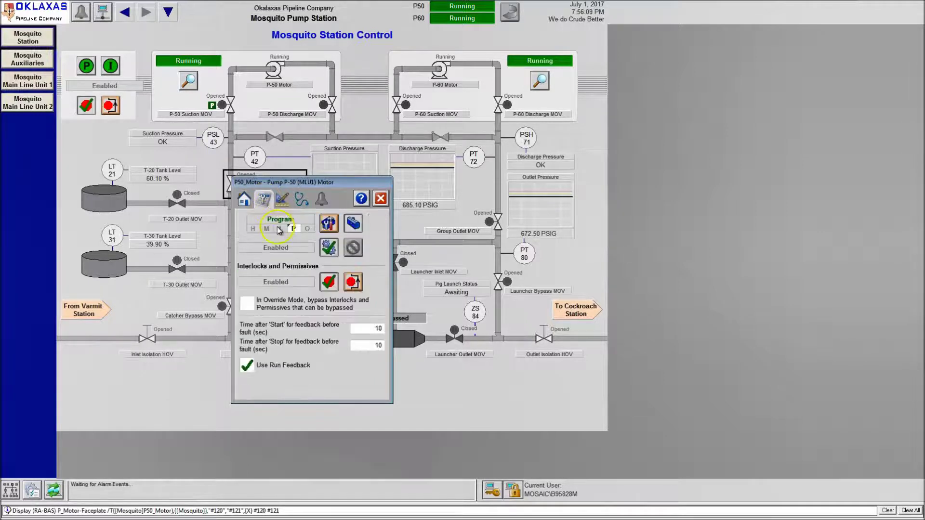
pyautogui.click(282, 199)
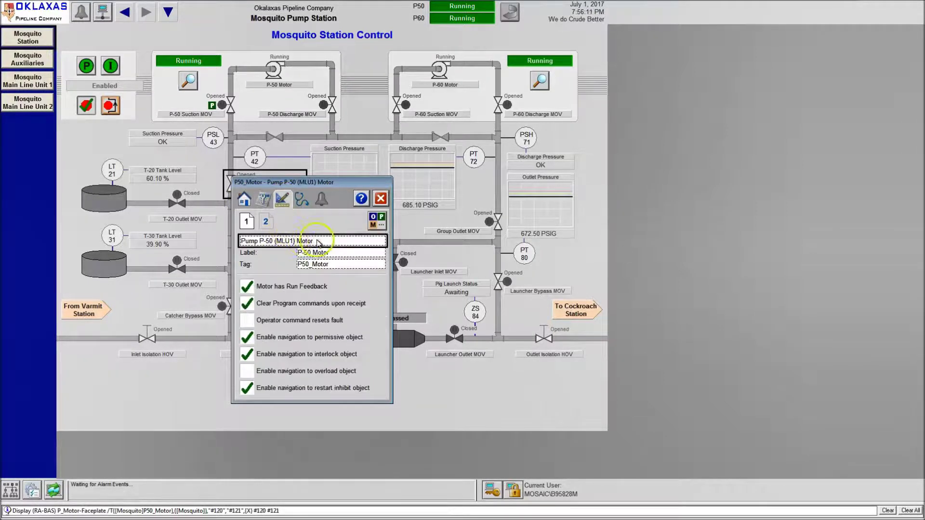
pyautogui.click(321, 263)
pyautogui.click(266, 223)
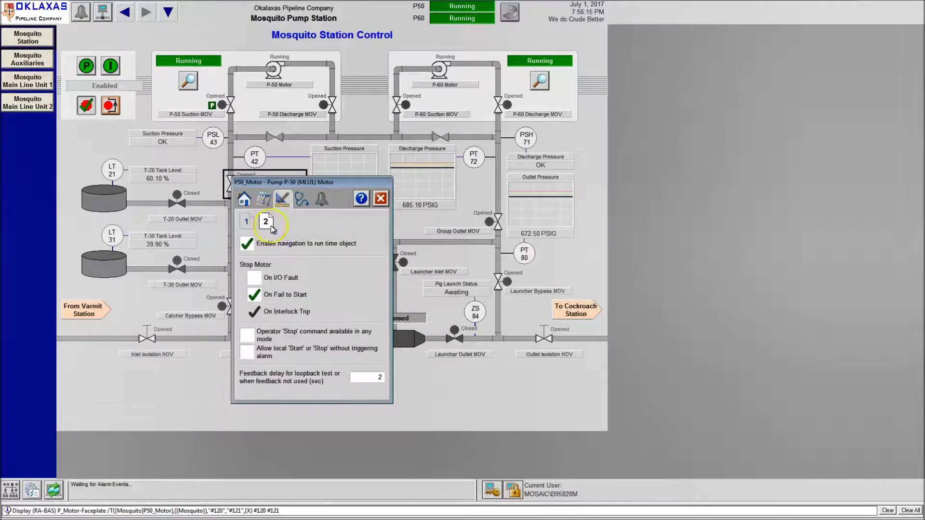
pyautogui.click(302, 199)
pyautogui.click(321, 199)
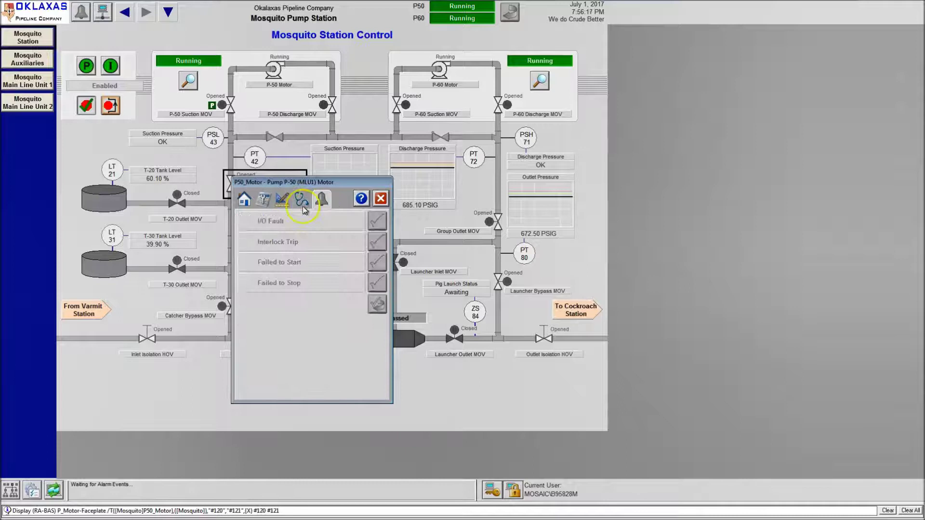
pyautogui.click(245, 198)
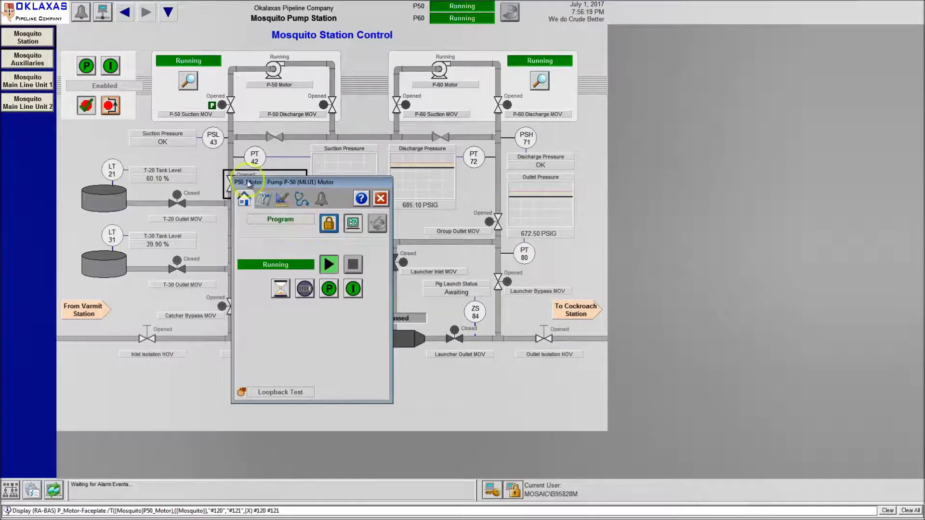
# Step: View the P-50 motor's permissives and interlocks with their bypass settings, closing each of the two faceplates after viewing
pyautogui.click(329, 288)
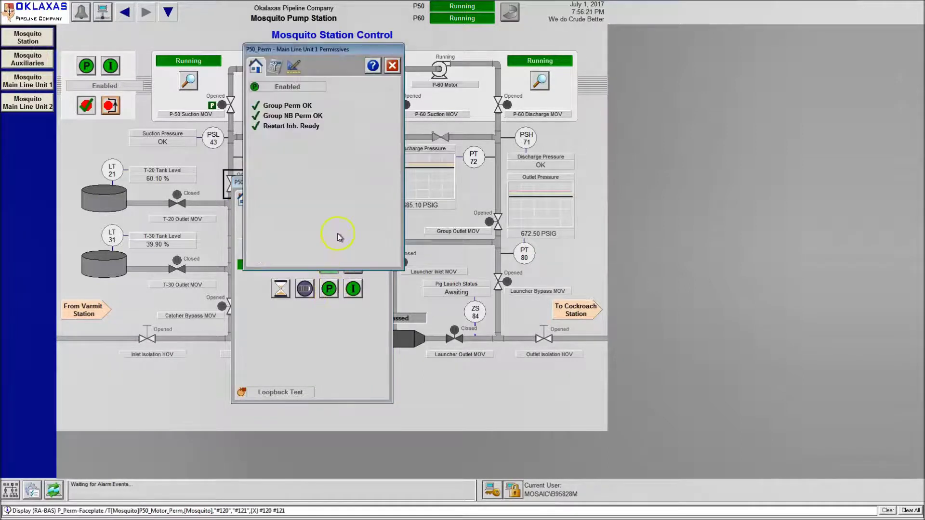
pyautogui.click(275, 66)
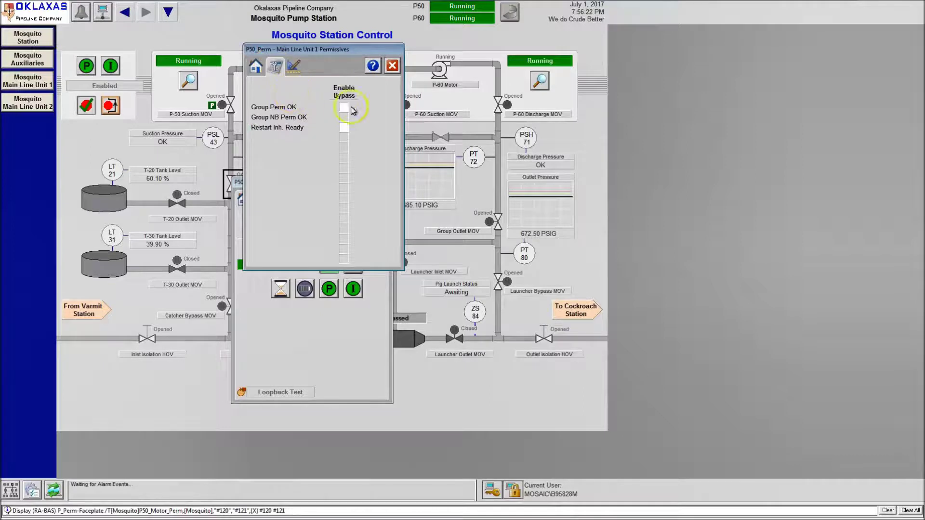
pyautogui.click(390, 68)
pyautogui.click(353, 289)
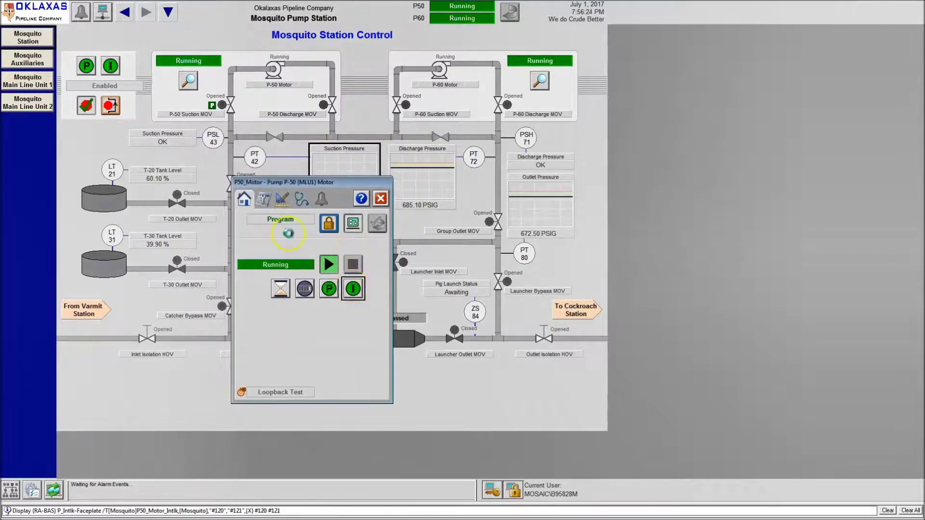
pyautogui.click(276, 66)
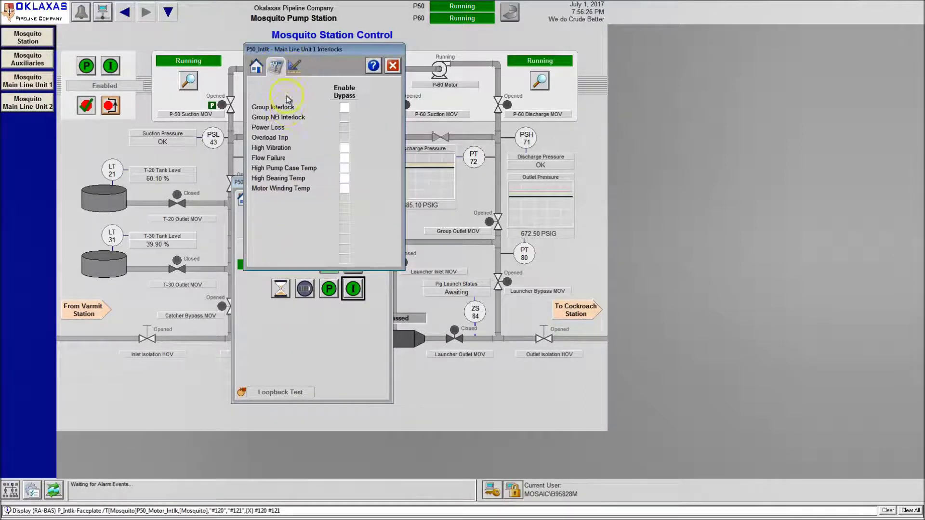
pyautogui.click(392, 65)
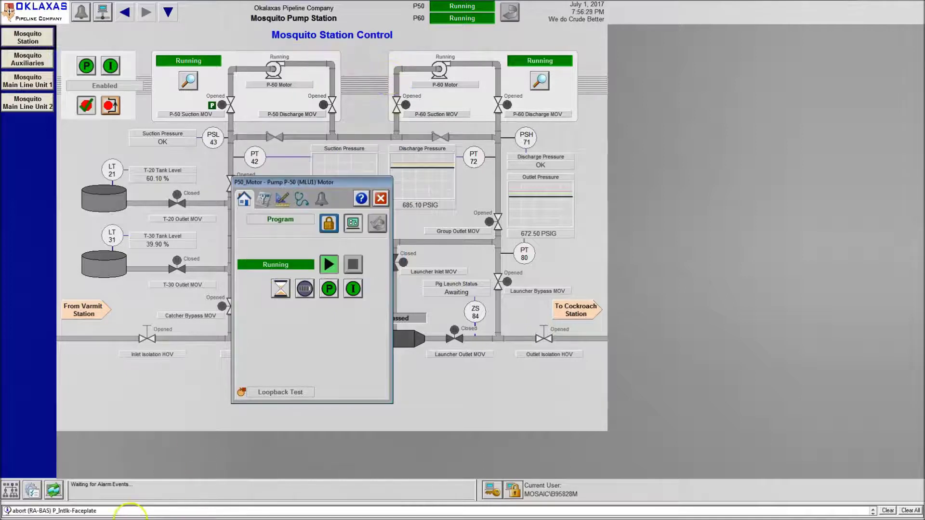
# Step: In RSLogix 5000, trace the P50_NBIntlkOK connector to the Permissives and Interlocks sheet and back to the Pump Motor sheet
pyautogui.press('super')
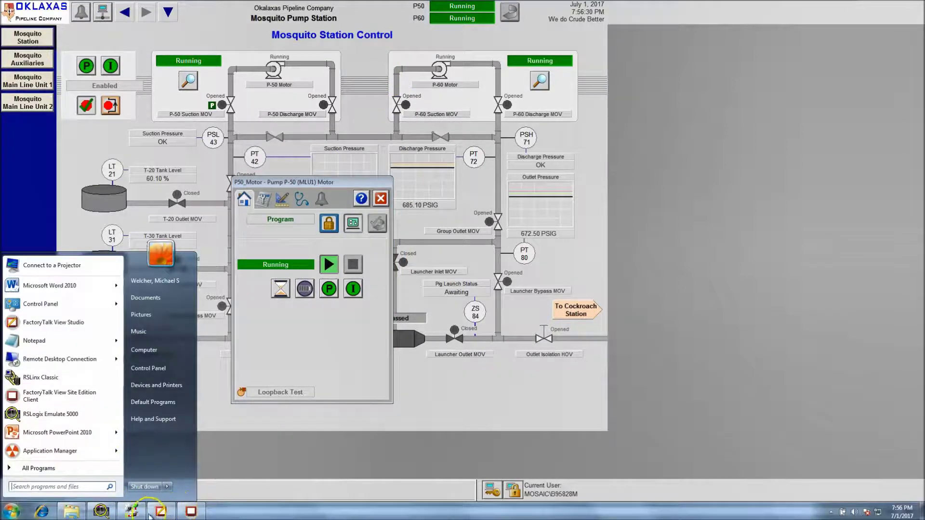
pyautogui.click(130, 510)
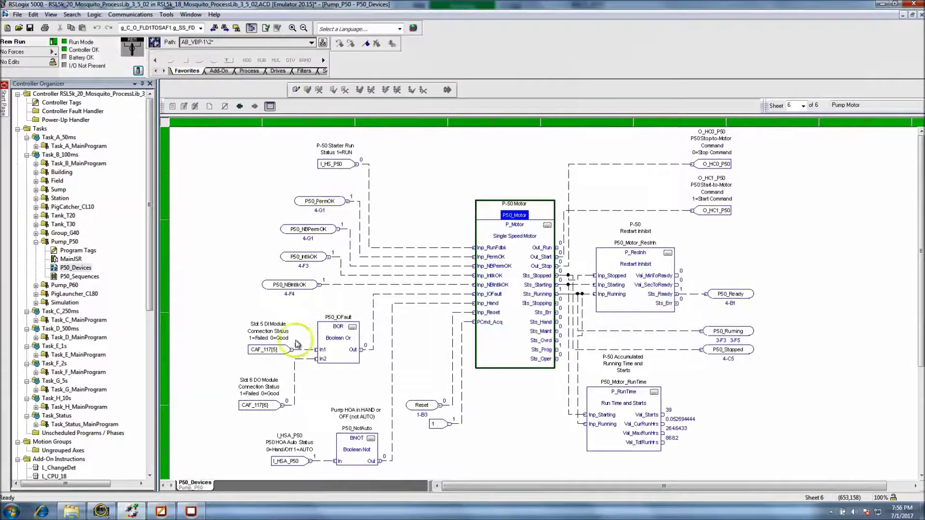
pyautogui.doubleClick(288, 295)
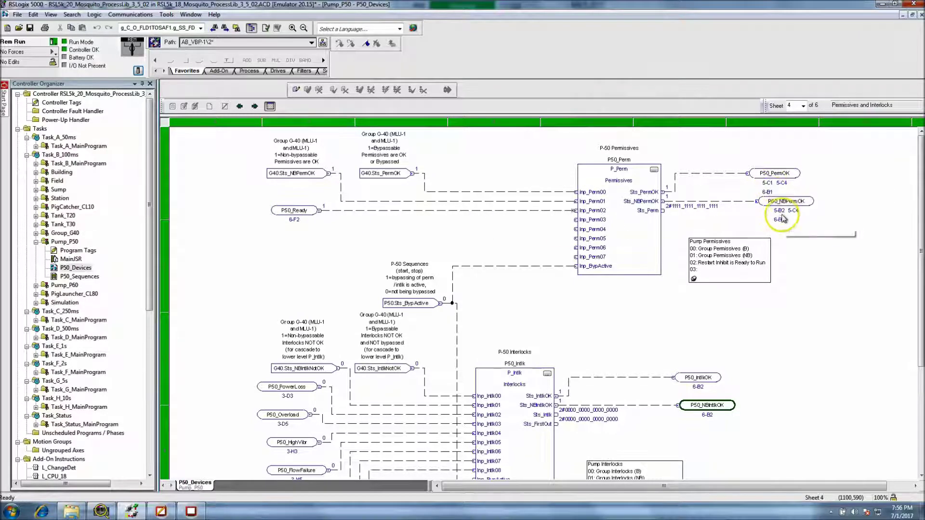
pyautogui.doubleClick(707, 415)
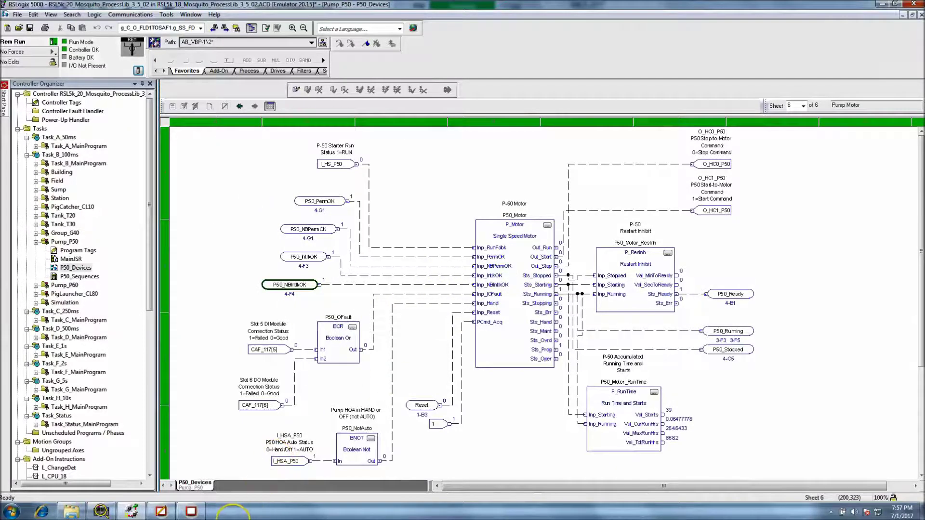
# Step: Return to the SE client and close the P-50 motor faceplate
pyautogui.click(191, 511)
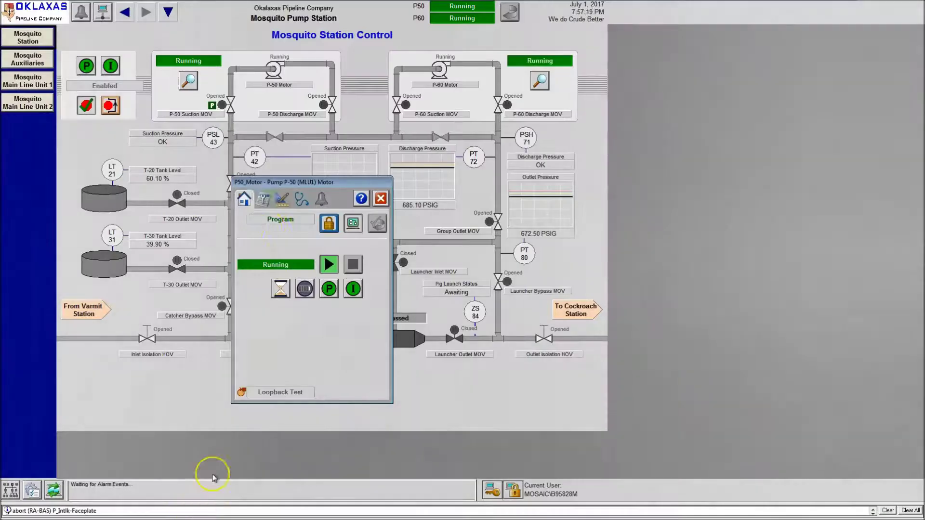
pyautogui.click(381, 198)
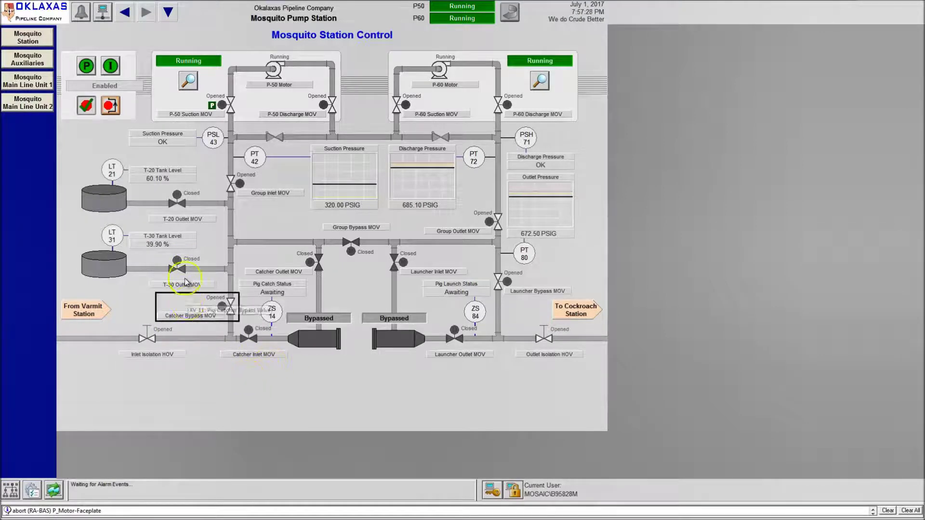
# Step: Switch to RSLogix 5000, collapse the Pump_P50 program in the project tree and dismiss its properties without changing anything
pyautogui.press('super')
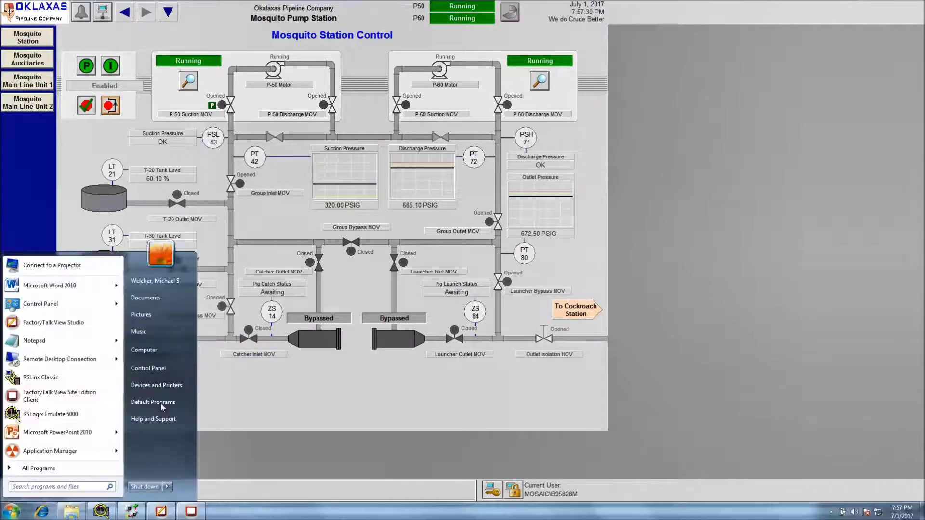
pyautogui.click(130, 511)
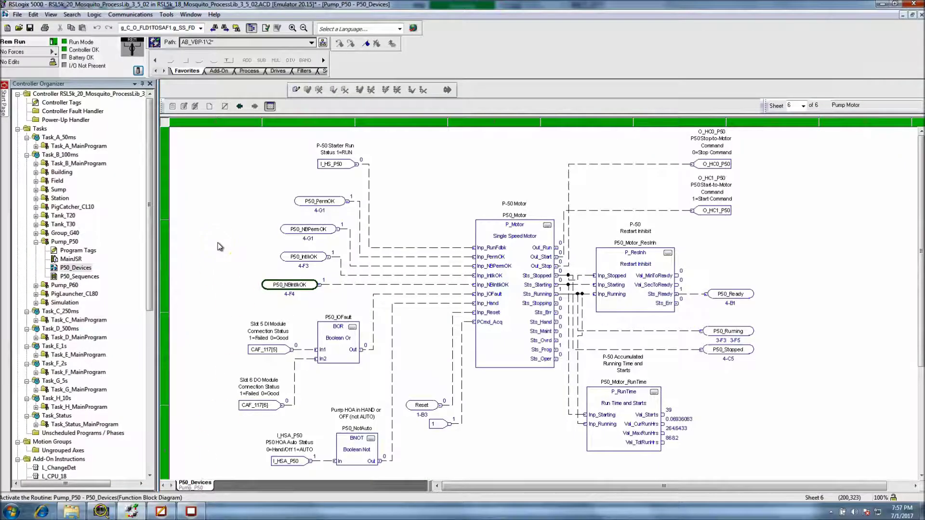
pyautogui.click(64, 241)
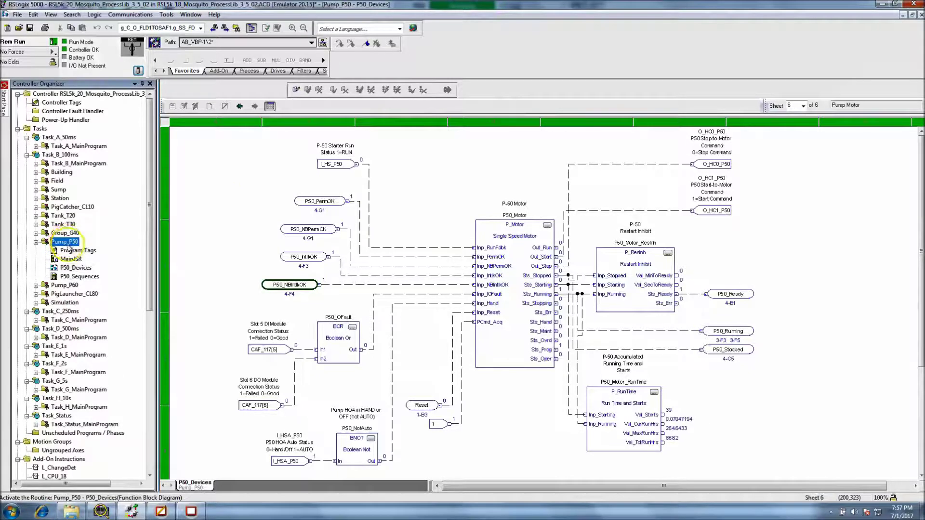
pyautogui.doubleClick(46, 241)
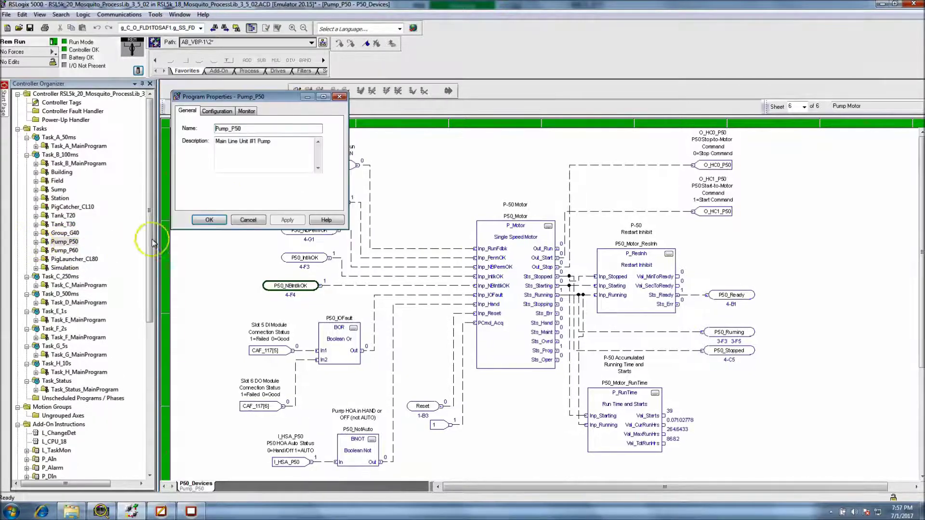
pyautogui.click(248, 221)
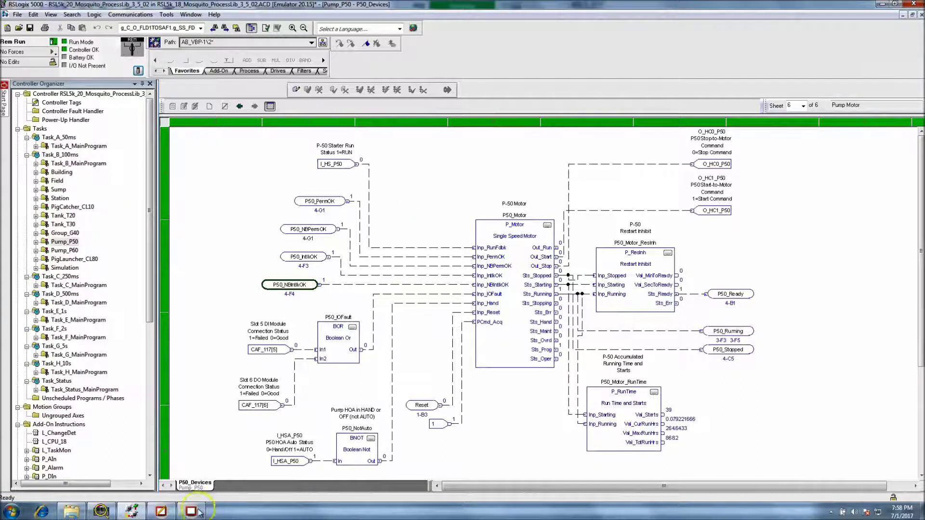
# Step: Bring up the RSLogix Emulate 5000 Chassis Monitor for a look at the emulated modules and minimize it
pyautogui.click(101, 511)
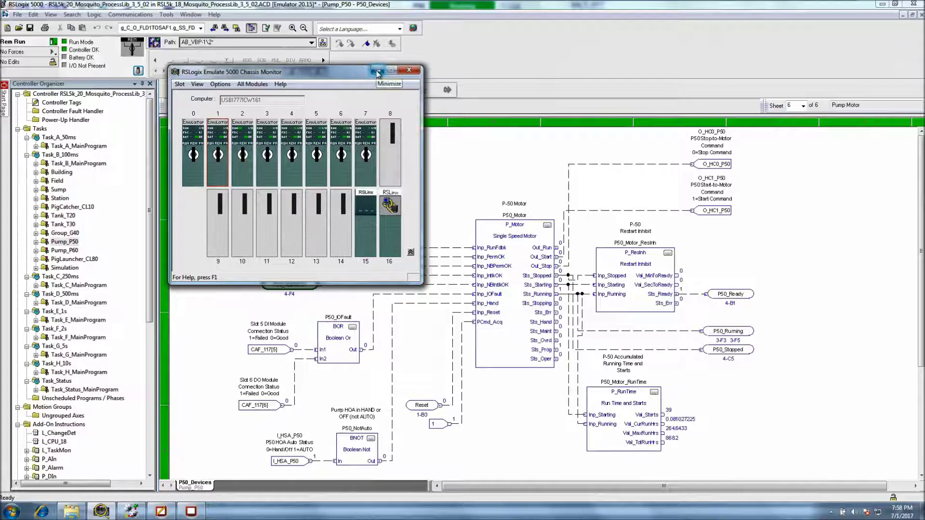
pyautogui.click(377, 72)
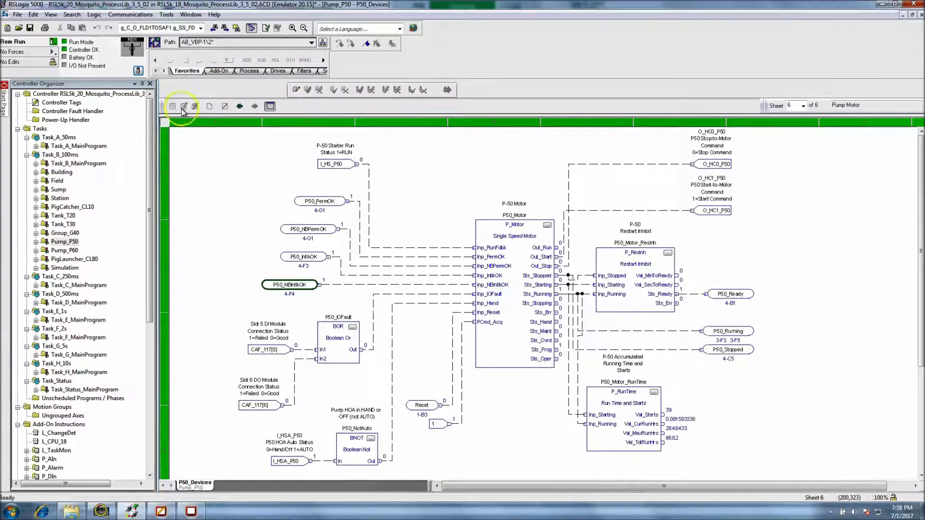
# Step: Return to the SE client, call up the T-20 outlet valve's faceplate and close it
pyautogui.click(190, 511)
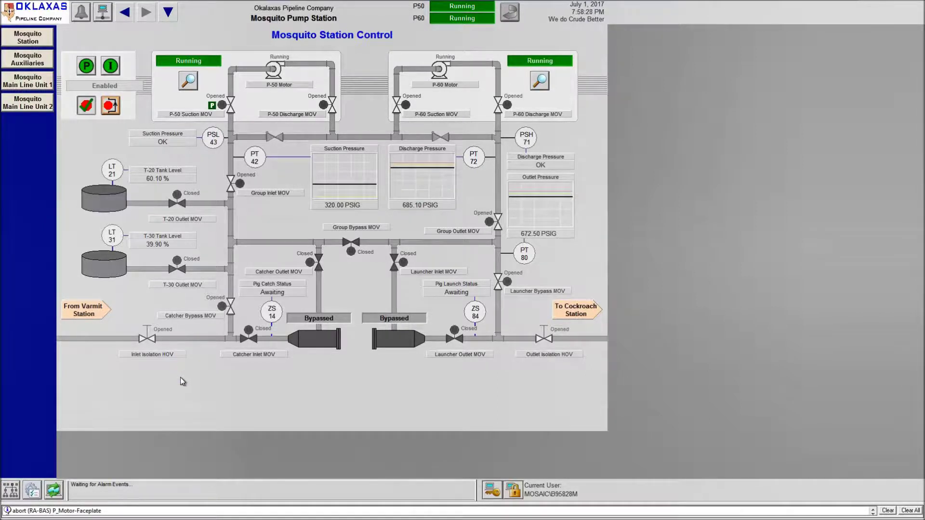
pyautogui.click(179, 210)
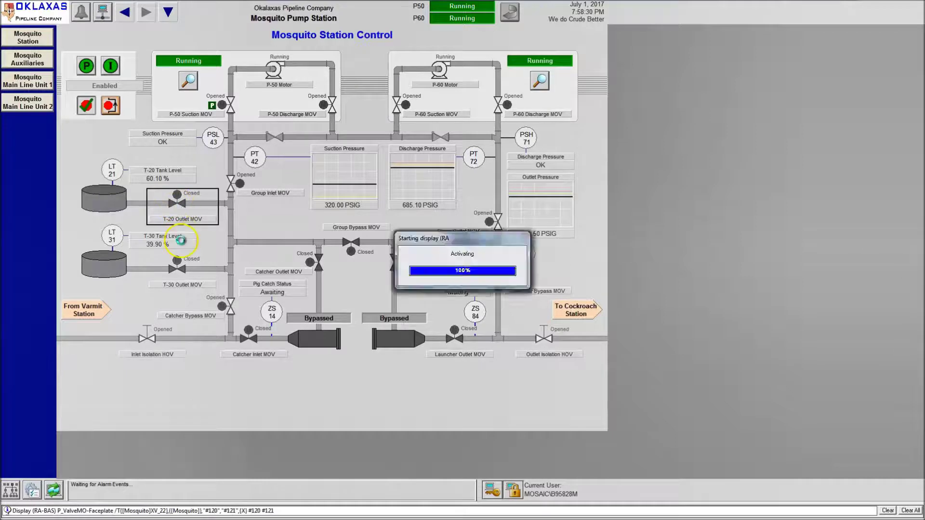
pyautogui.click(238, 73)
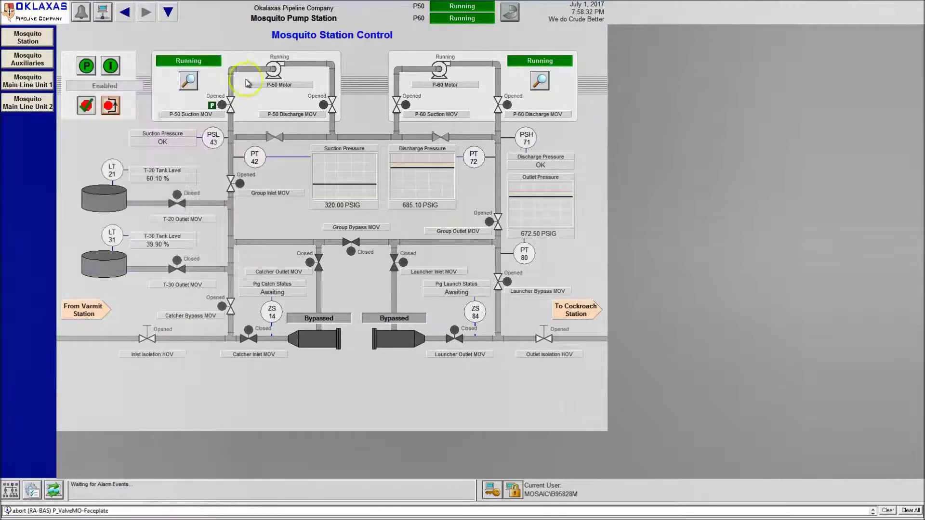
# Step: View the P-50 motor faceplate and the station outlet pressure faceplate, closing each one after viewing
pyautogui.click(277, 75)
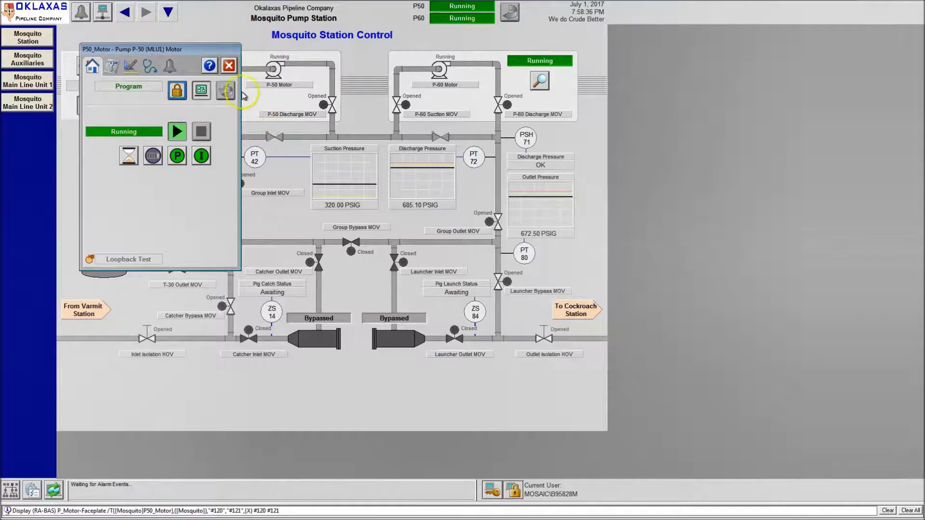
pyautogui.click(229, 65)
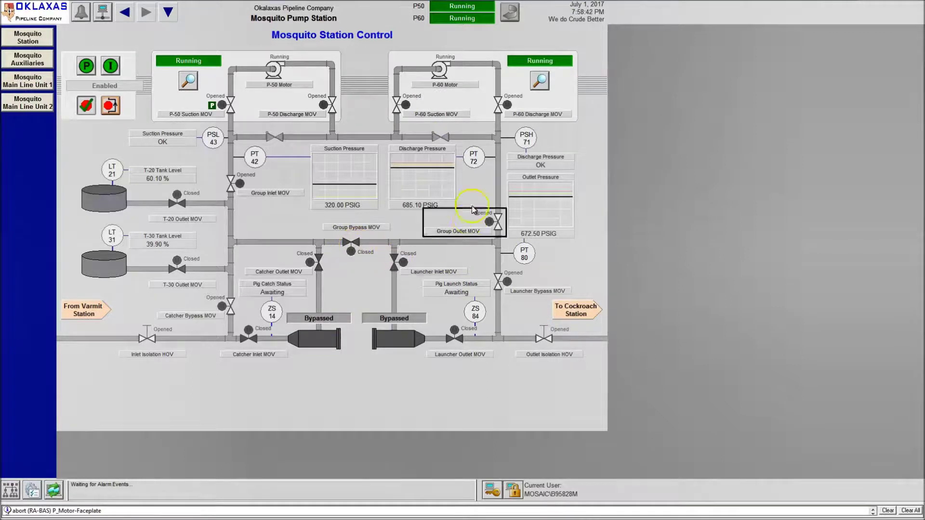
pyautogui.click(525, 206)
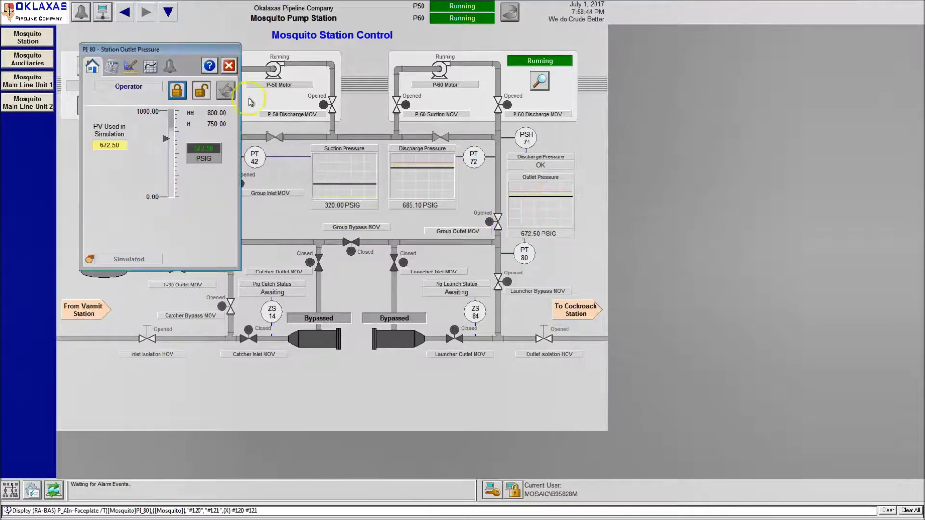
pyautogui.click(229, 66)
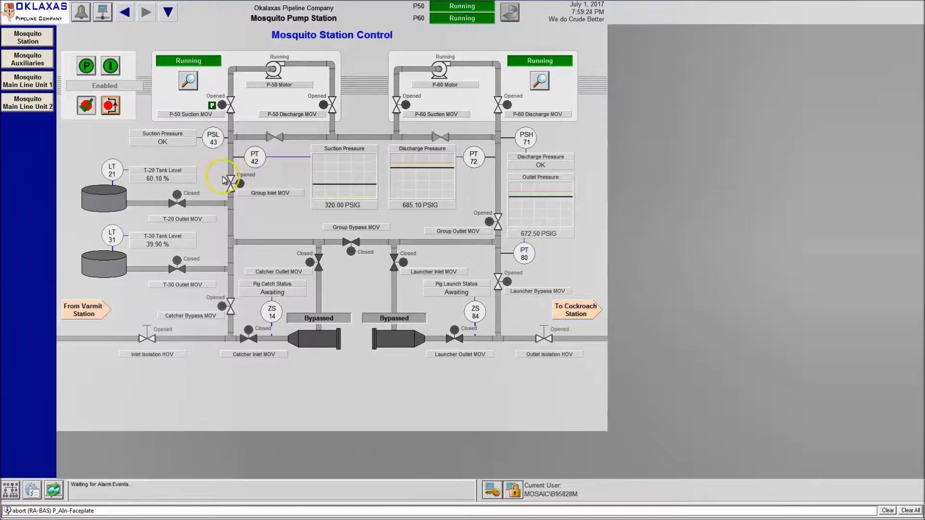
# Step: Bring up the 3_MosquitoStation folder in Windows Explorer, go back to Sample Projects to view its folders, and return to the SE client
pyautogui.press('super')
pyautogui.click(71, 512)
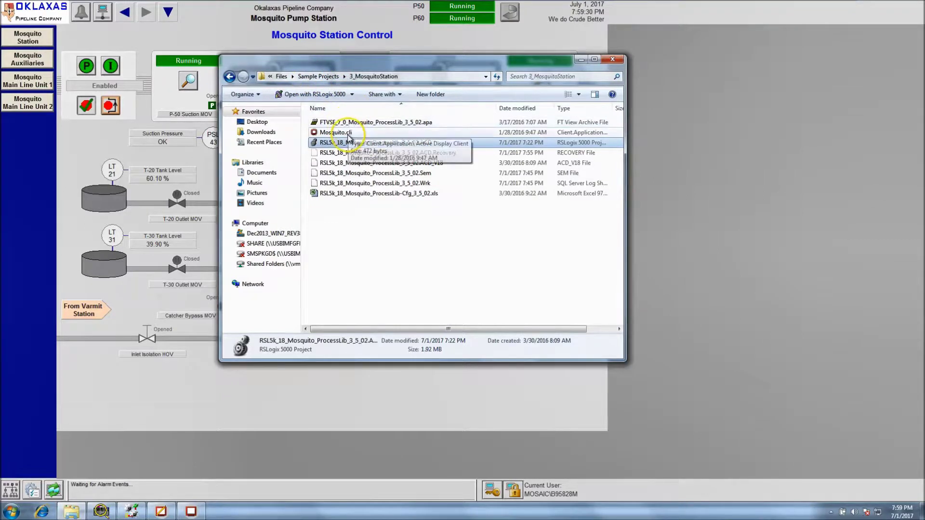
pyautogui.click(229, 76)
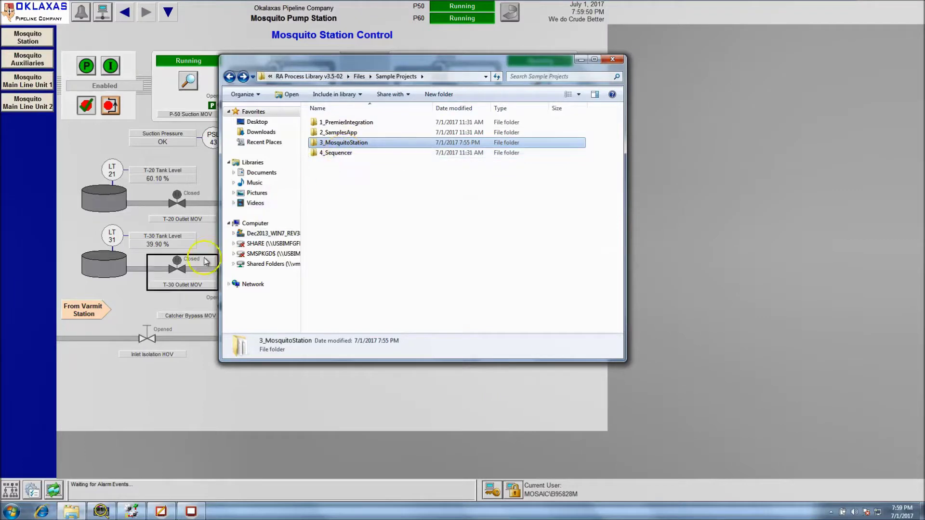
pyautogui.click(193, 381)
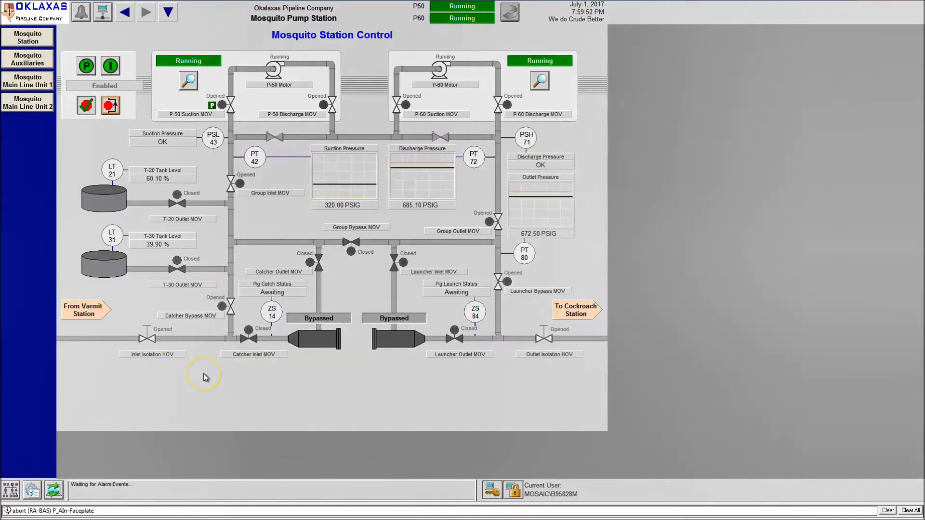